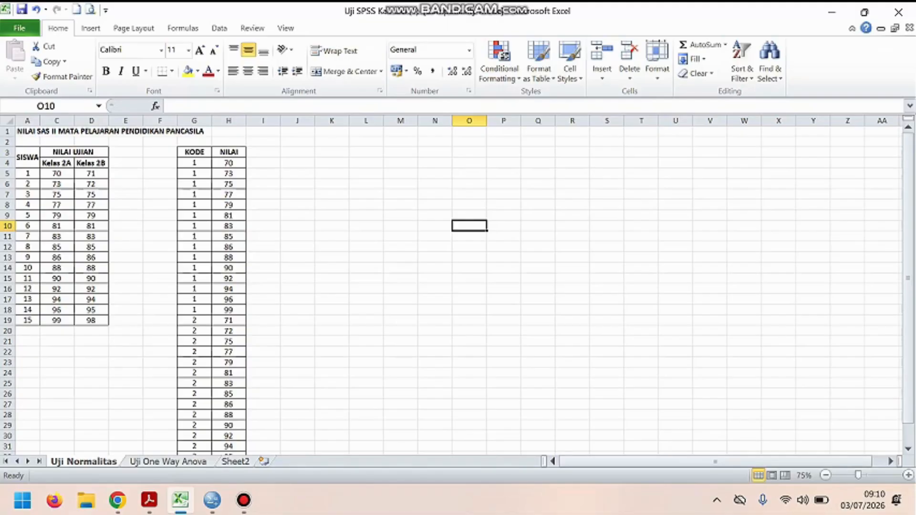
Step: Examine the class codes in the KODE column from G4 down to G23
{"action": "left_click", "coordinate": [194, 163]}
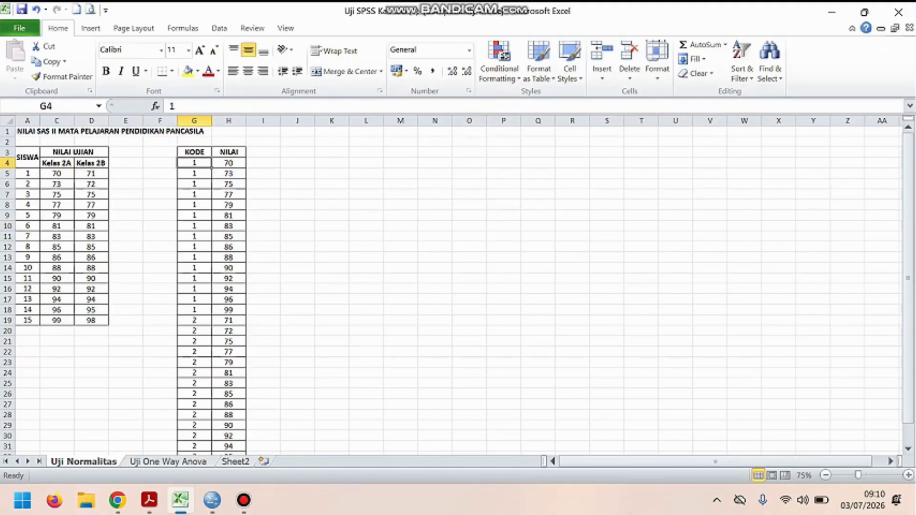
{"action": "key", "text": "Down"}
{"action": "key", "text": "Down"}
{"action": "key", "text": "Down"}
{"action": "key", "text": "Down"}
{"action": "key", "text": "Down"}
{"action": "key", "text": "Down"}
{"action": "key", "text": "Down"}
{"action": "key", "text": "Down"}
{"action": "key", "text": "Down"}
{"action": "key", "text": "Down"}
{"action": "key", "text": "Down"}
{"action": "key", "text": "Down"}
{"action": "key", "text": "Down"}
{"action": "key", "text": "Down"}
{"action": "key", "text": "Down"}
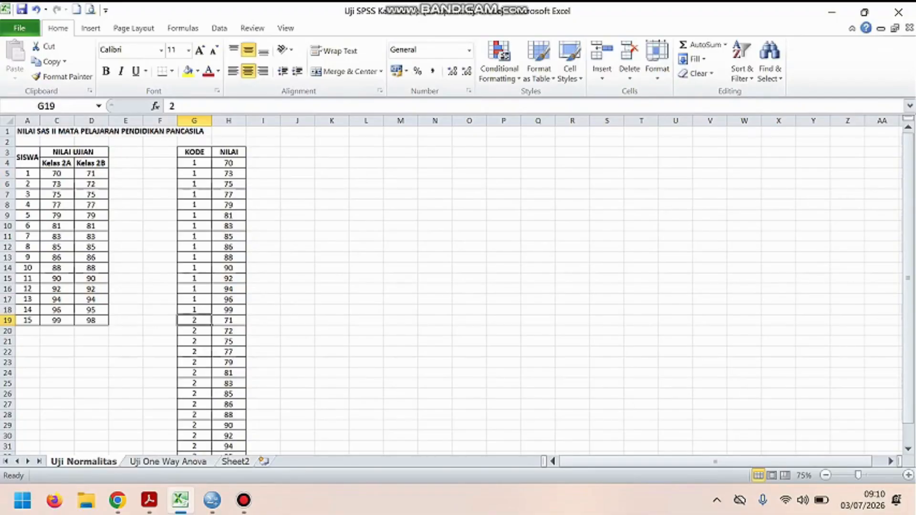
{"action": "key", "text": "Down"}
{"action": "key", "text": "Down"}
{"action": "key", "text": "Down"}
{"action": "key", "text": "Down"}
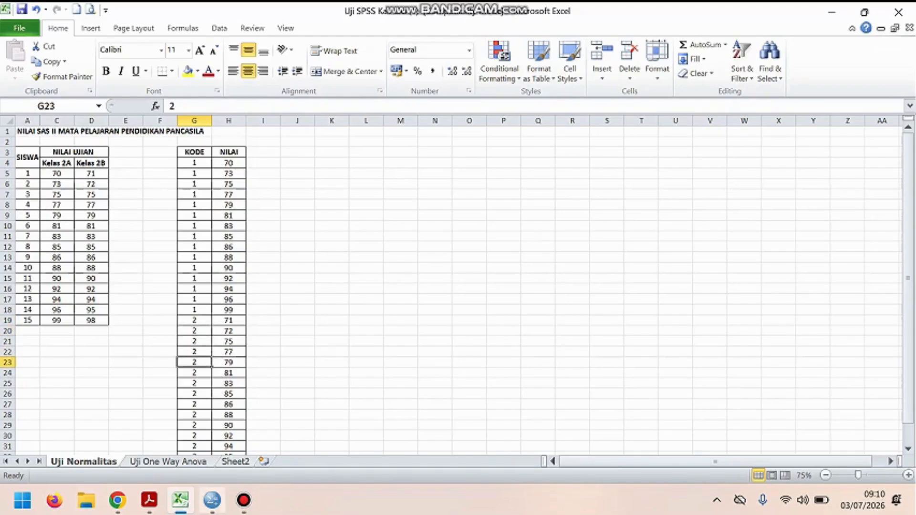
Step: Switch to the SPSS Data Editor and define two variables named Kelas and Nilai
{"action": "left_click", "coordinate": [213, 500]}
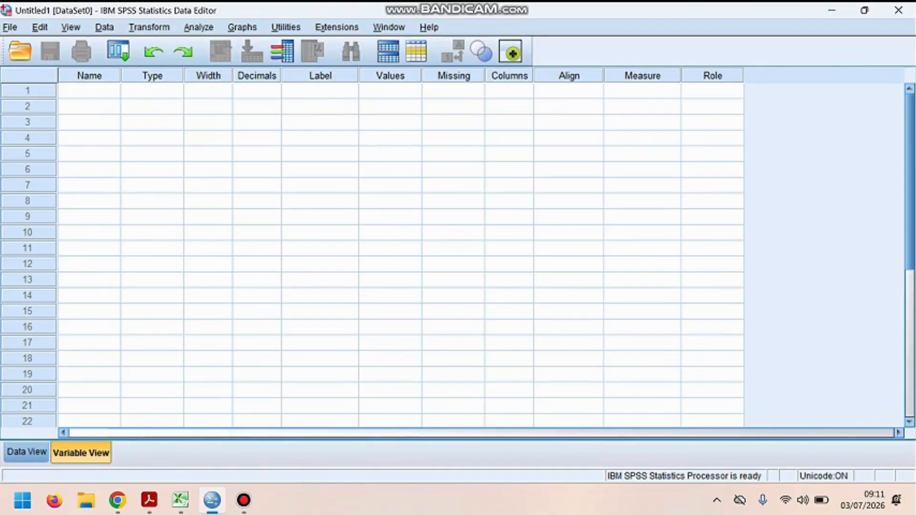
{"action": "left_click", "coordinate": [89, 91]}
{"action": "type", "text": "Kelas"}
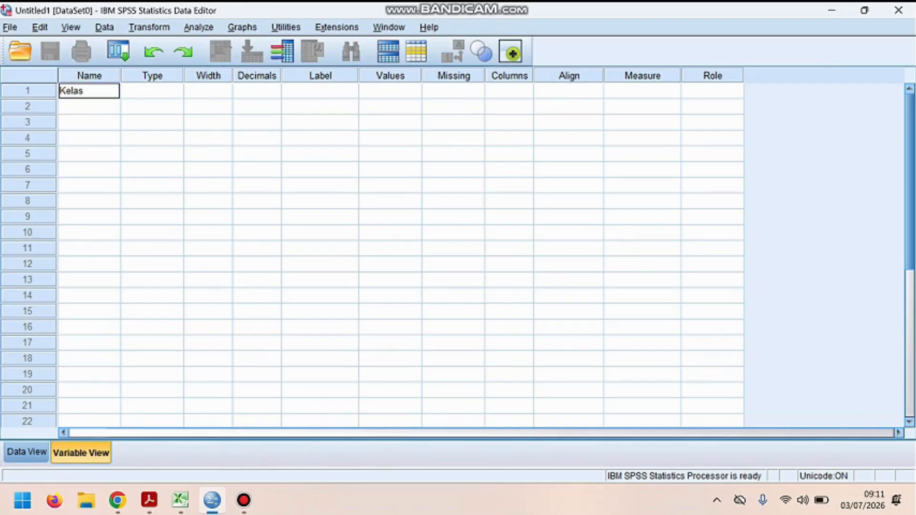
{"action": "key", "text": "Return"}
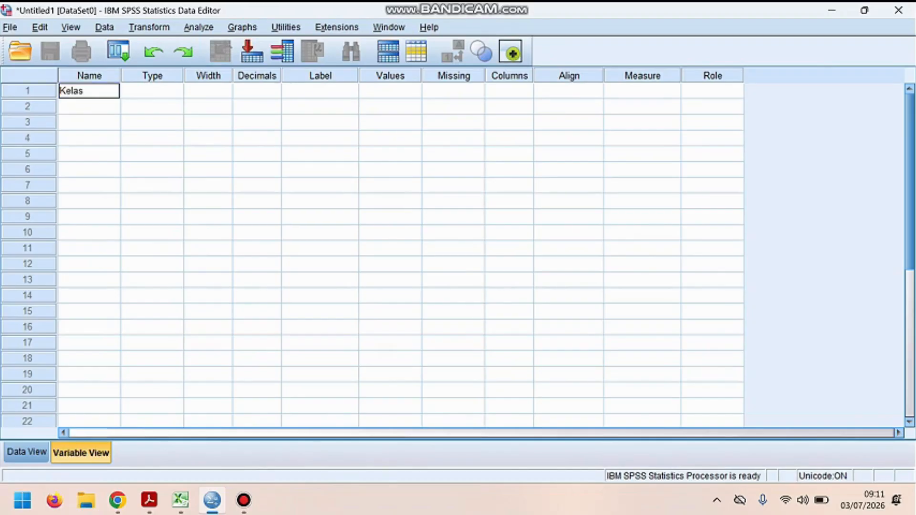
{"action": "type", "text": "Nilai"}
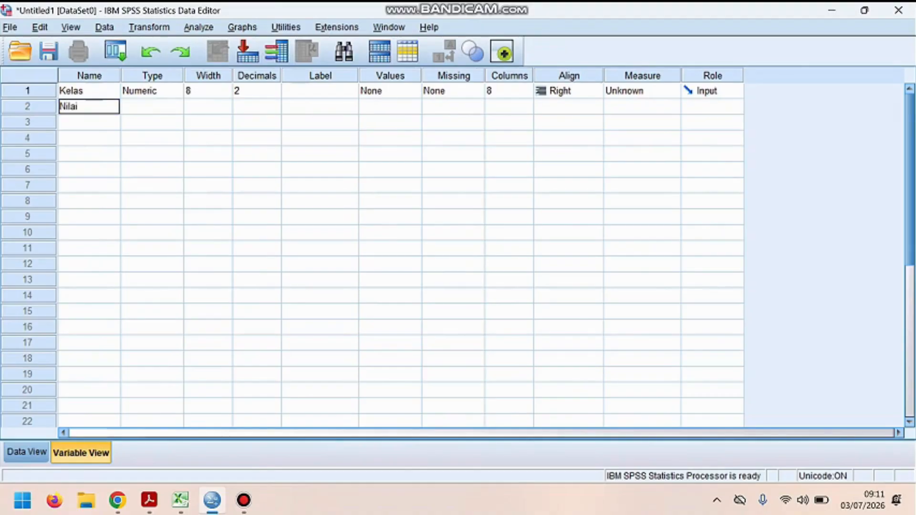
Step: Set the decimals of the Kelas and Nilai variables to 0
{"action": "left_click", "coordinate": [252, 91]}
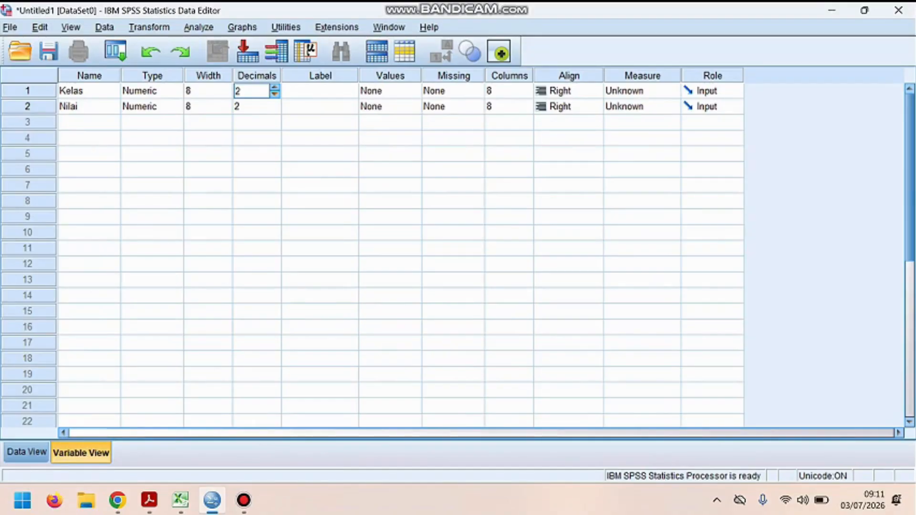
{"action": "double_click", "coordinate": [275, 94]}
{"action": "left_click", "coordinate": [251, 106]}
{"action": "double_click", "coordinate": [274, 110]}
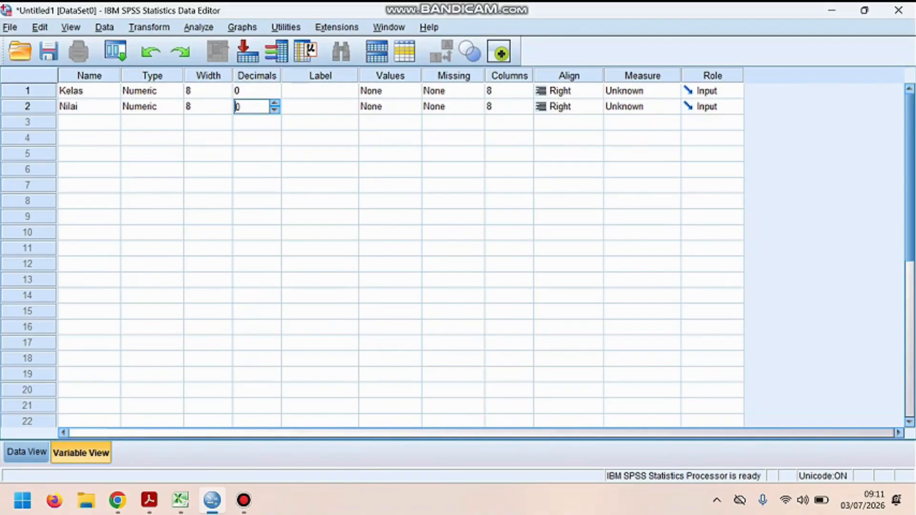
Step: Label the first variable Kelas and the second variable Nilai
{"action": "left_click", "coordinate": [320, 91]}
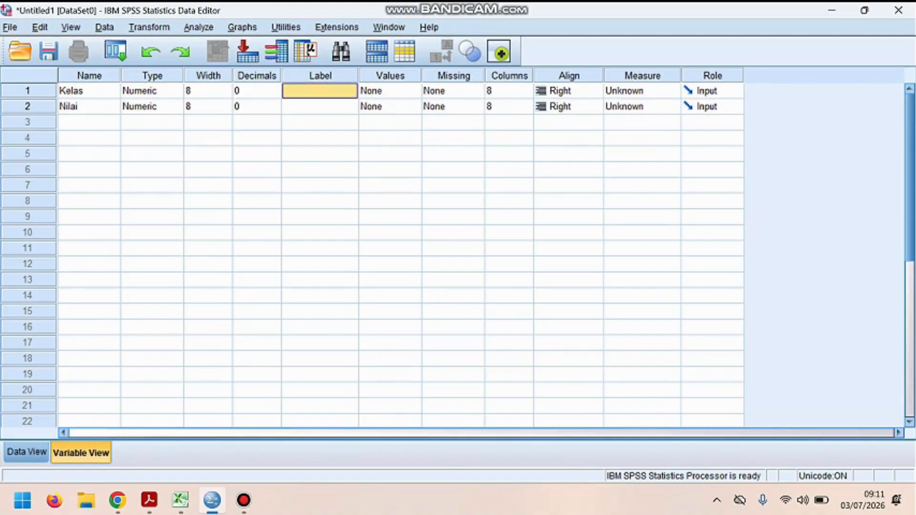
{"action": "type", "text": "Kelas"}
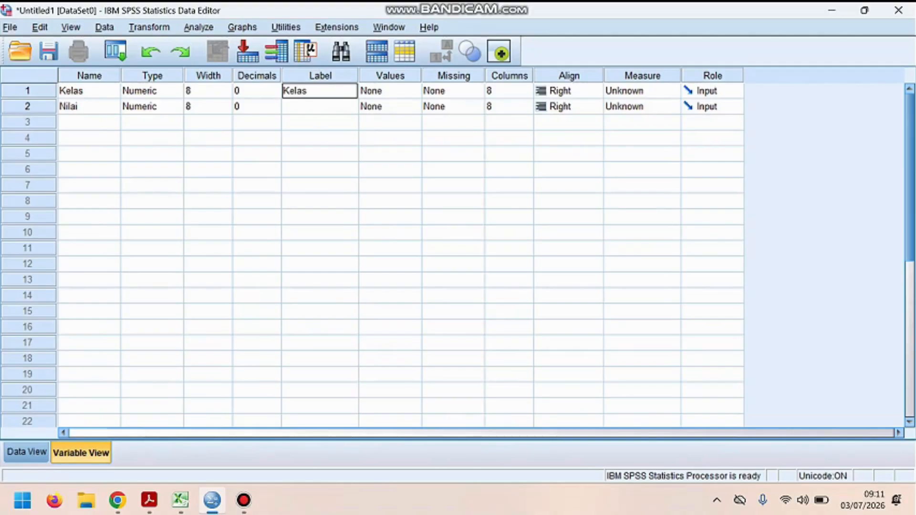
{"action": "key", "text": "Return"}
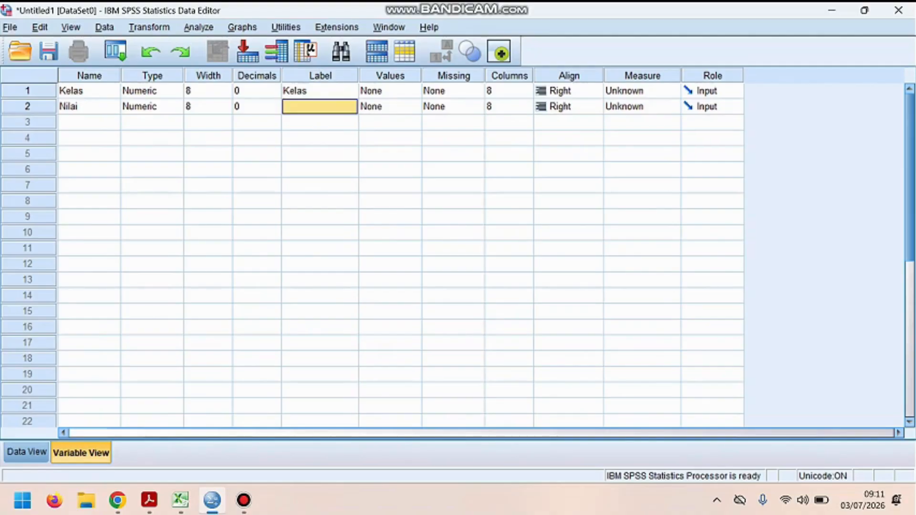
{"action": "type", "text": "Nilai"}
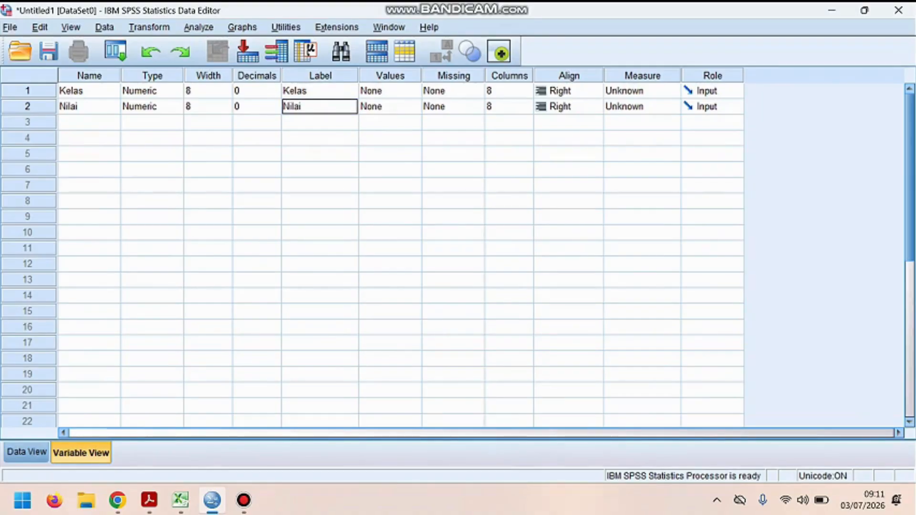
{"action": "left_click", "coordinate": [390, 201]}
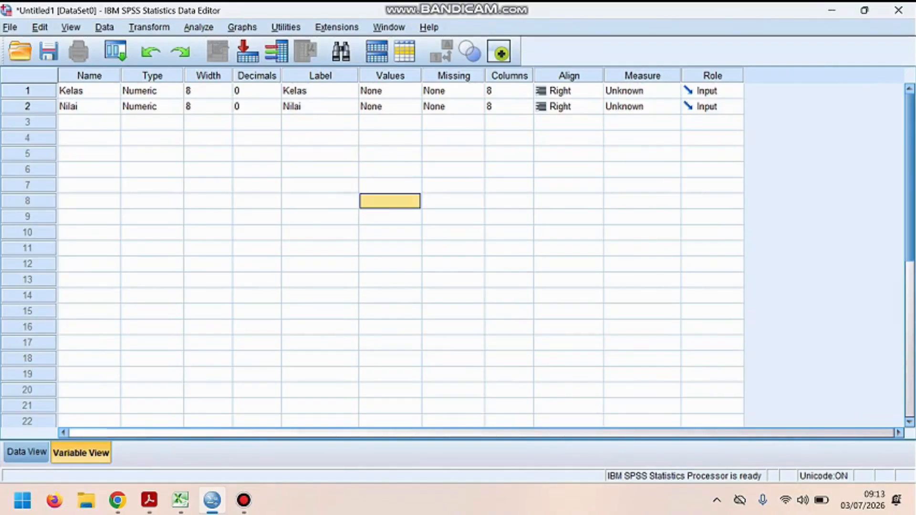
Step: Give the Kelas variable a value label of "Kelas 2A" for value 1
{"action": "left_click", "coordinate": [390, 90]}
{"action": "left_click", "coordinate": [413, 91]}
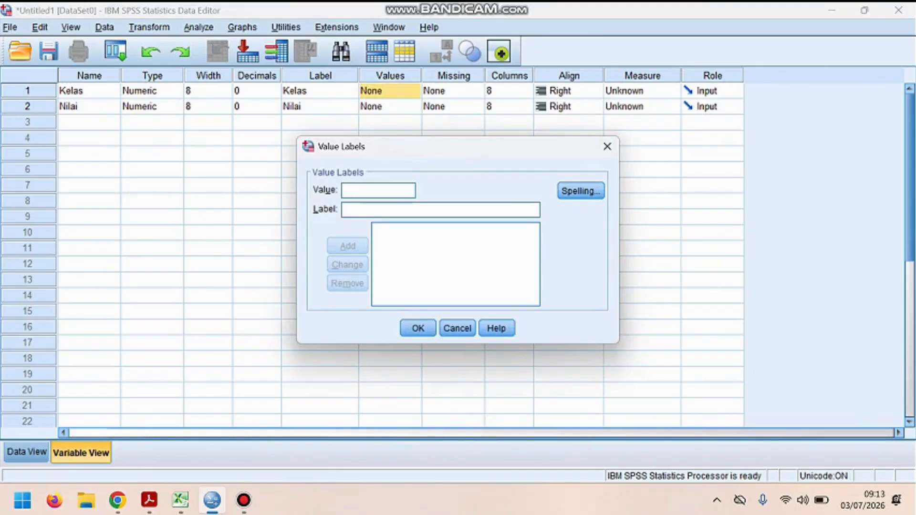
{"action": "type", "text": "1"}
{"action": "left_click", "coordinate": [345, 210]}
{"action": "type", "text": "Kelas "}
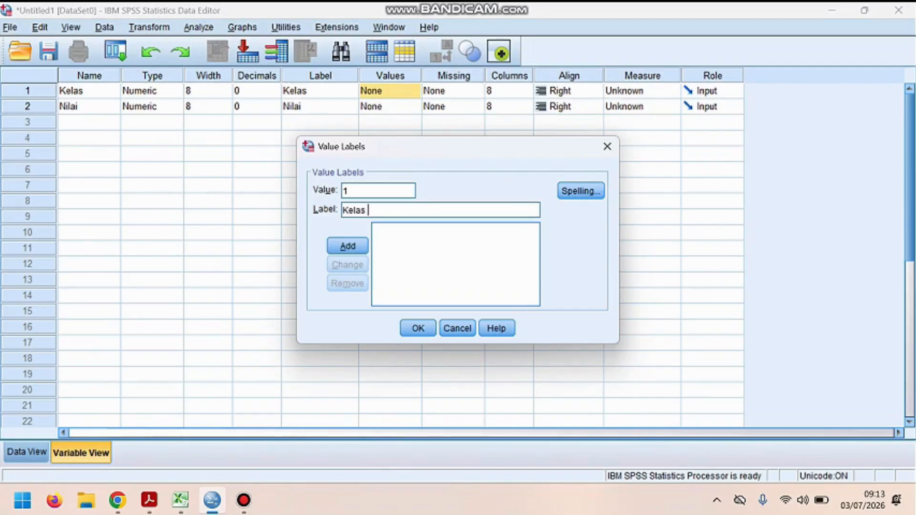
{"action": "type", "text": "2A"}
{"action": "left_click", "coordinate": [348, 245]}
{"action": "left_click", "coordinate": [418, 328]}
Step: Add the value label "Kelas 2B" for value 2 to the Kelas variable
{"action": "left_click", "coordinate": [413, 91]}
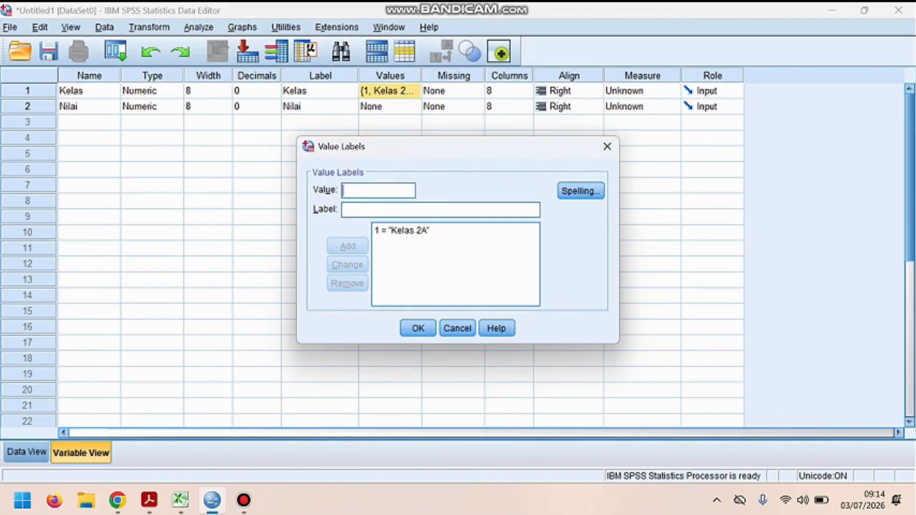
{"action": "type", "text": "2"}
{"action": "left_click", "coordinate": [344, 209]}
{"action": "type", "text": "Kelas 2B"}
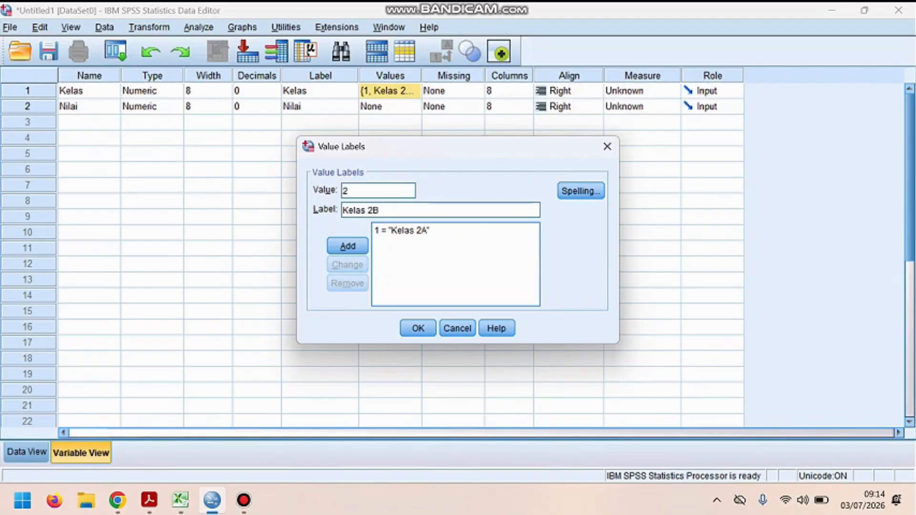
{"action": "key", "text": "Return"}
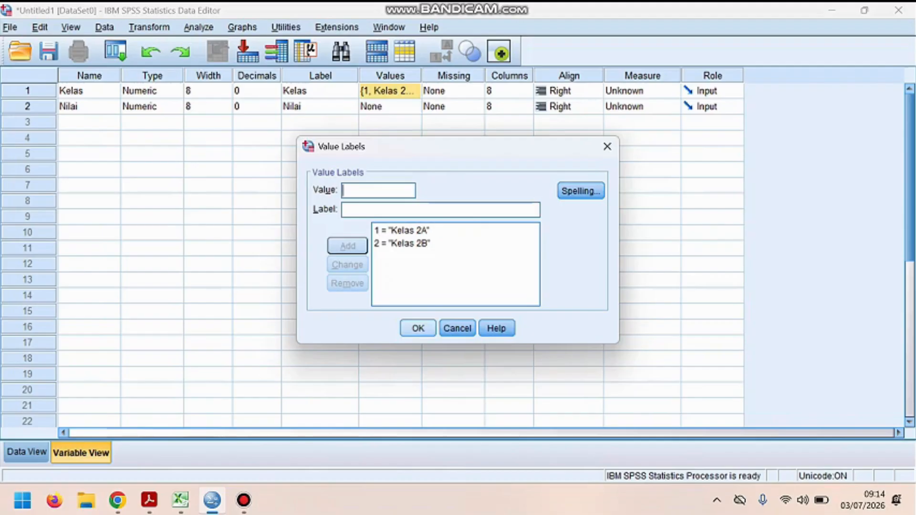
{"action": "key", "text": "Return"}
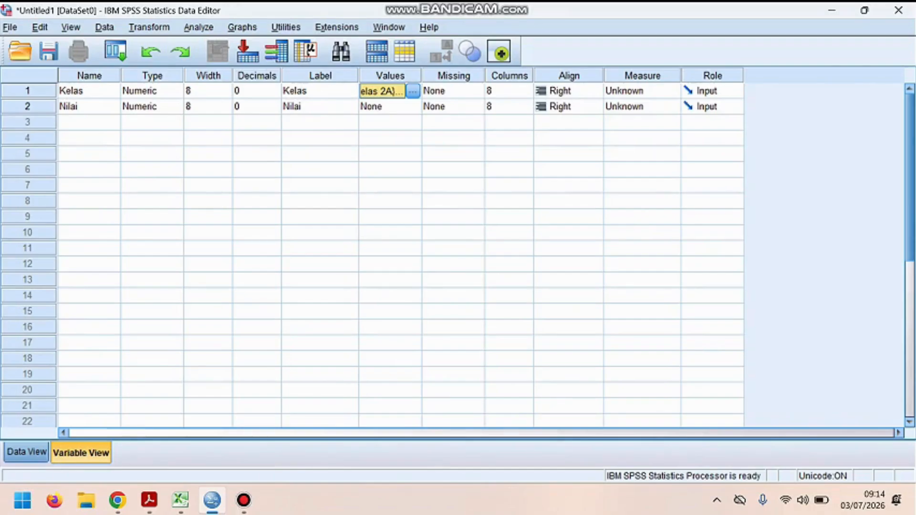
Step: Display the empty data grid, switch to the Excel workbook and copy the KODE and NILAI values in G4:H33
{"action": "left_click", "coordinate": [27, 452]}
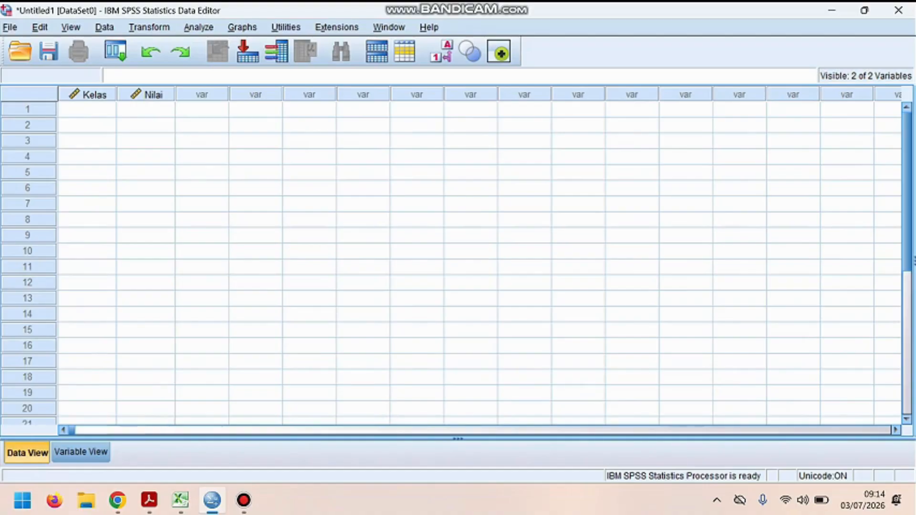
{"action": "left_click", "coordinate": [181, 500]}
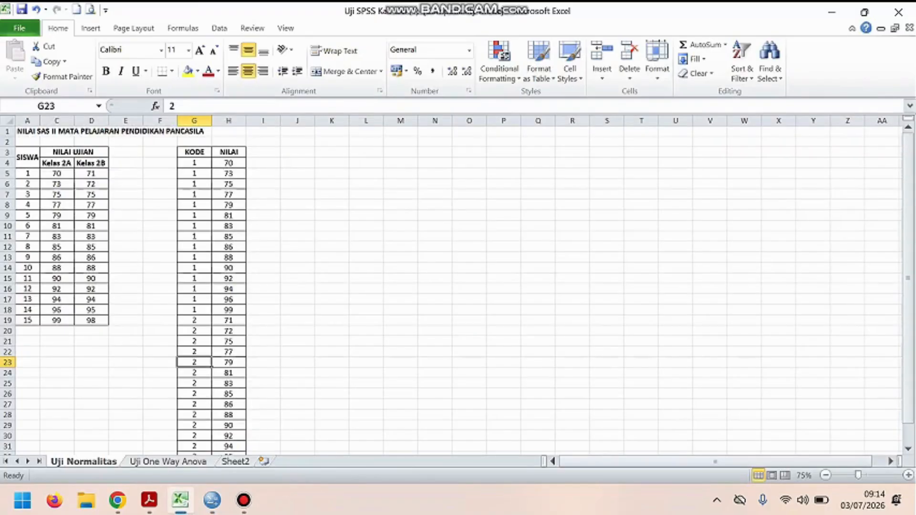
{"action": "left_click", "coordinate": [194, 163]}
{"action": "left_click_drag", "start_coordinate": [194, 163], "coordinate": [228, 449]}
{"action": "key", "text": "ctrl+c"}
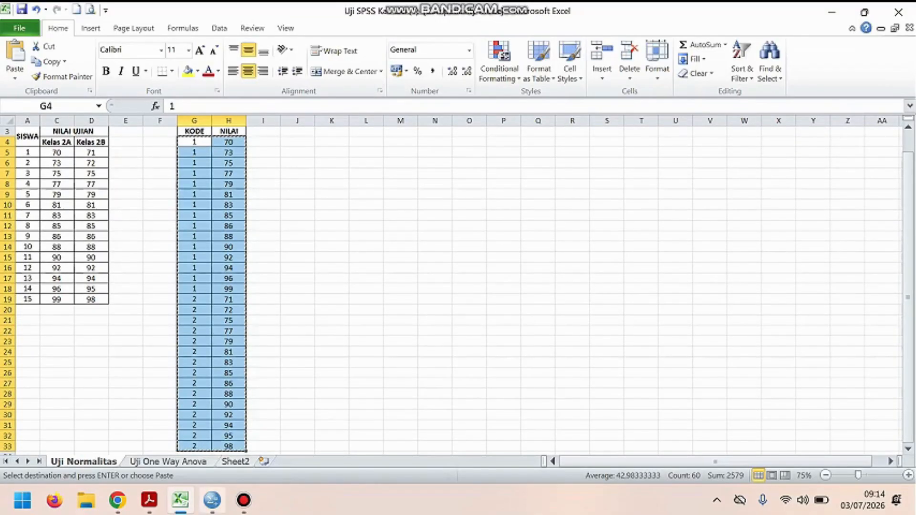
Step: Switch back to SPSS and paste the copied codes and scores into Kelas and Nilai from the first case
{"action": "left_click", "coordinate": [212, 501]}
{"action": "left_click", "coordinate": [87, 110]}
{"action": "key", "text": "ctrl+v"}
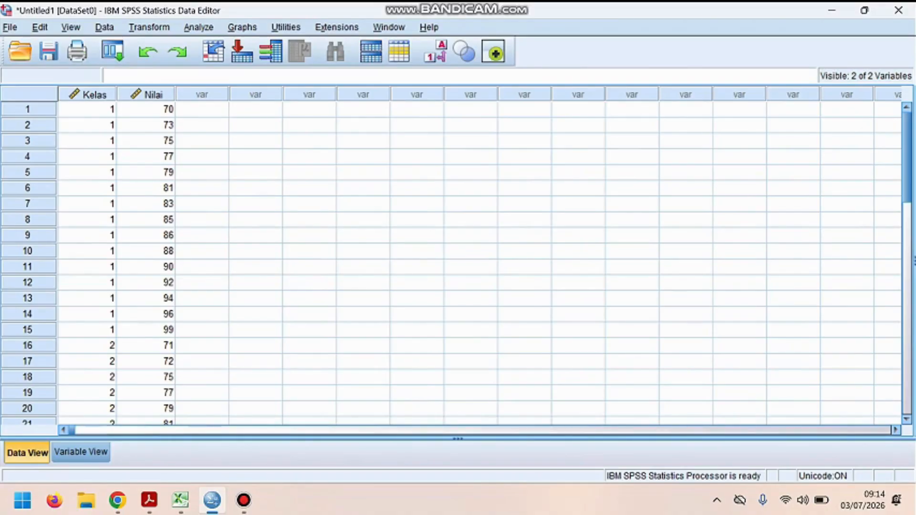
Step: Set up an Explore analysis with Nilai as the dependent variable and Kelas as the factor
{"action": "key", "text": "alt+a"}
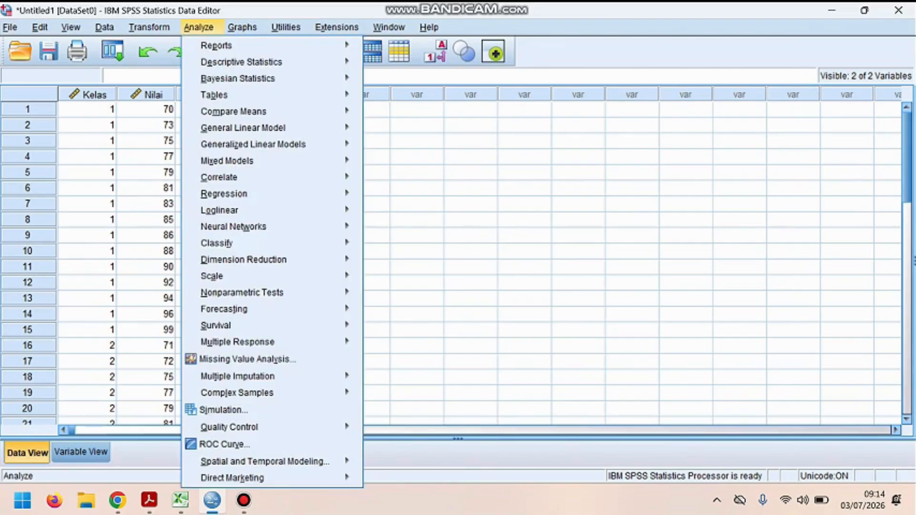
{"action": "key", "text": "Down"}
{"action": "key", "text": "Down"}
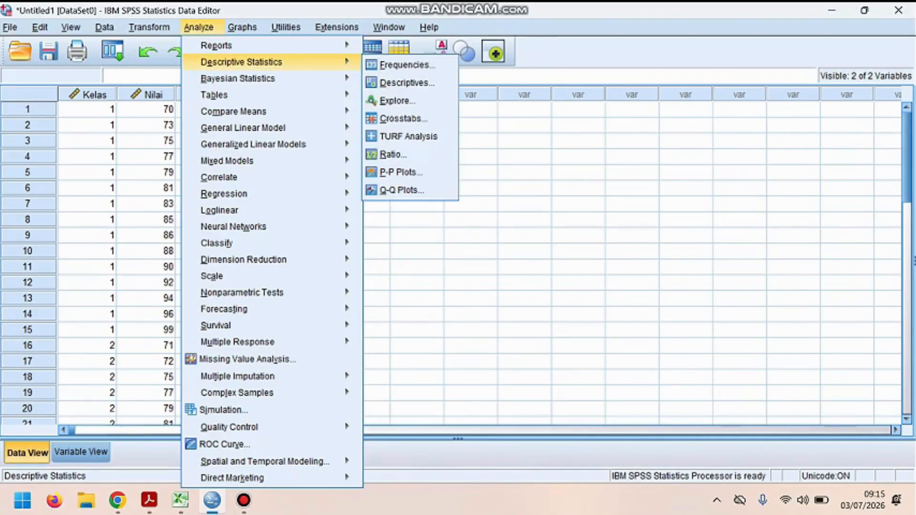
{"action": "key", "text": "Right"}
{"action": "key", "text": "Down"}
{"action": "key", "text": "Down"}
{"action": "key", "text": "Return"}
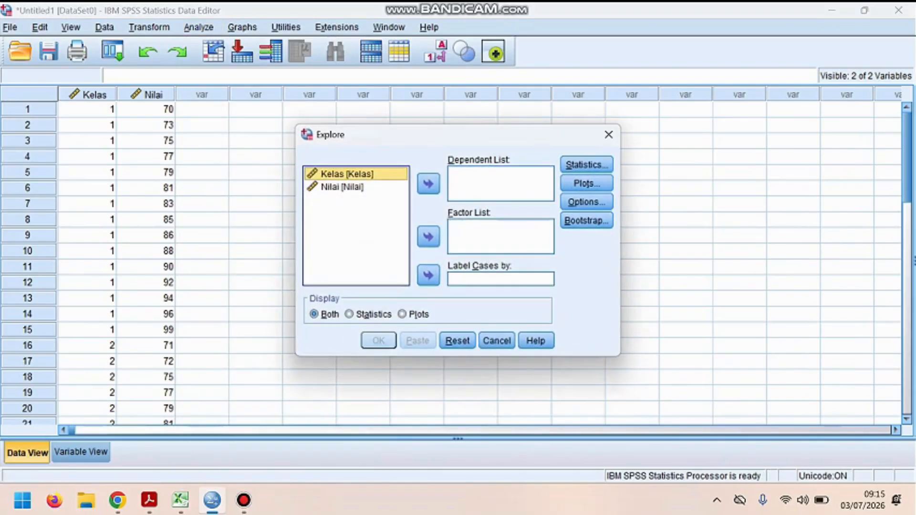
{"action": "left_click", "coordinate": [343, 187]}
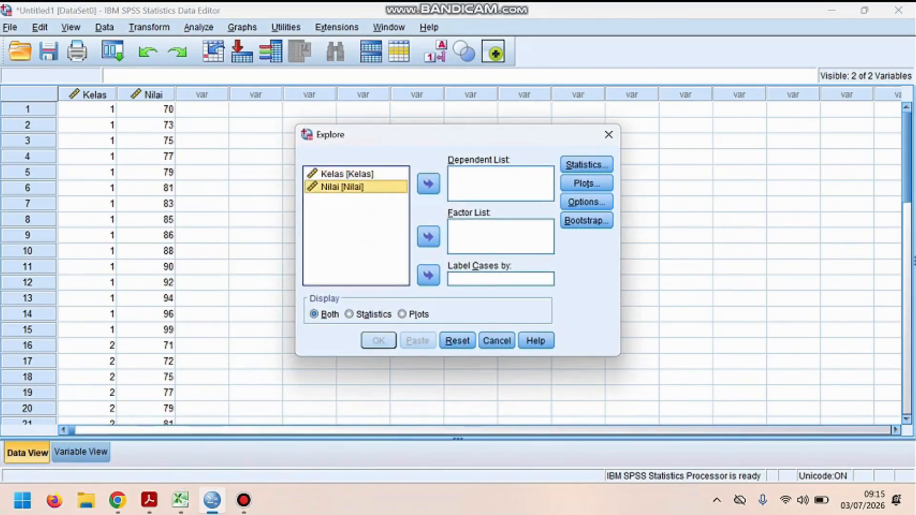
{"action": "left_click", "coordinate": [428, 184]}
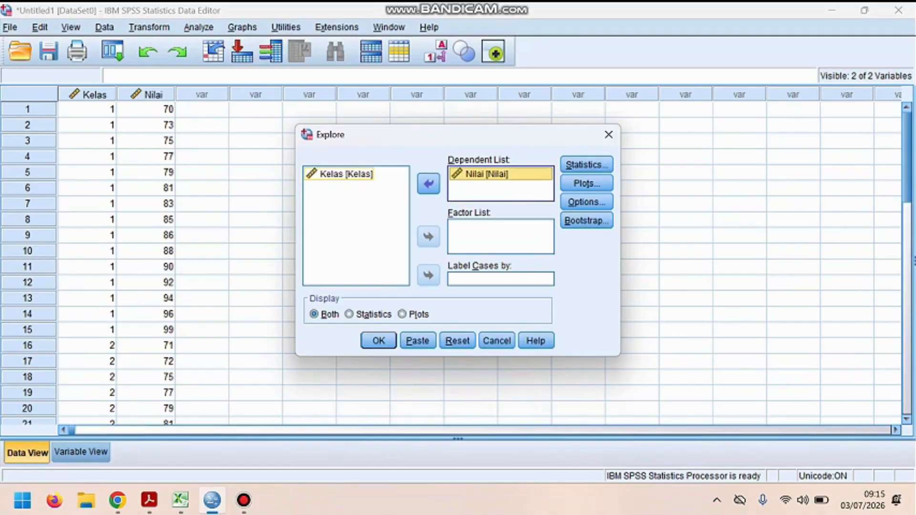
{"action": "left_click", "coordinate": [347, 173]}
{"action": "left_click", "coordinate": [428, 237]}
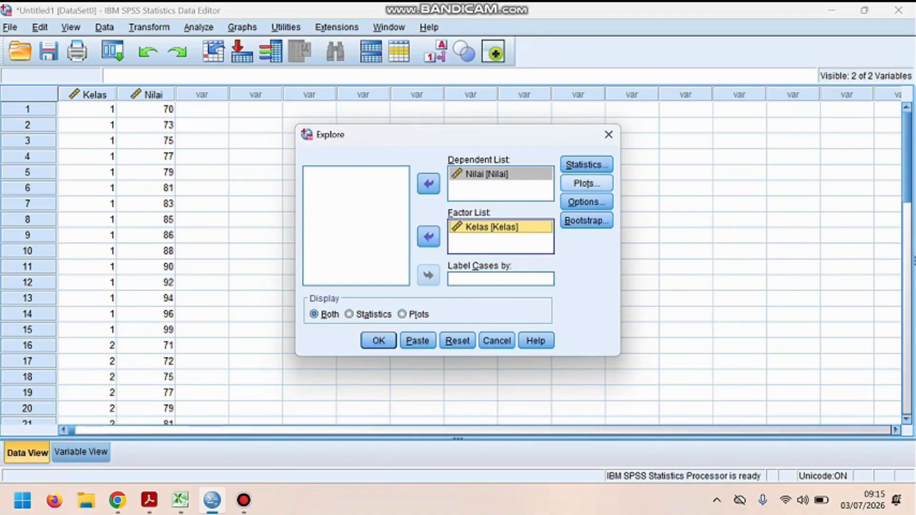
Step: Configure the Explore plots with no boxplots, normality plots with tests, and power estimation for the Levene test
{"action": "left_click", "coordinate": [587, 184]}
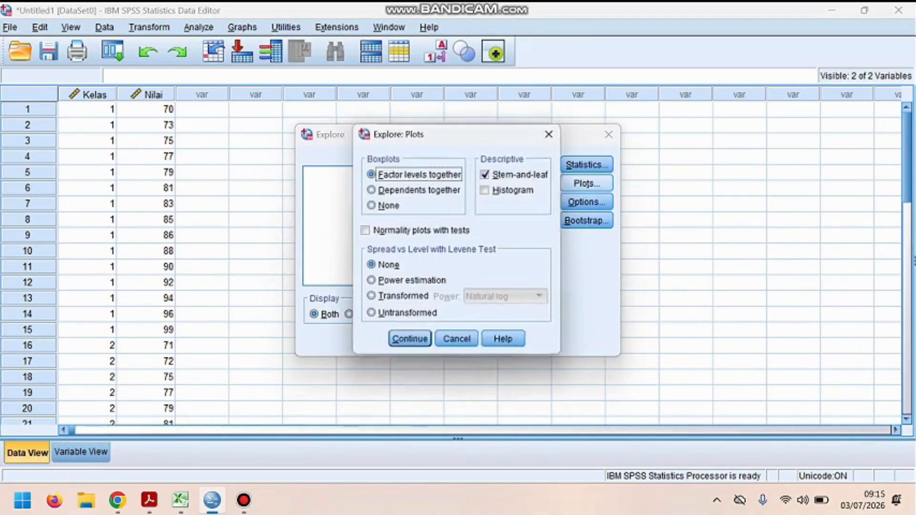
{"action": "left_click", "coordinate": [371, 206]}
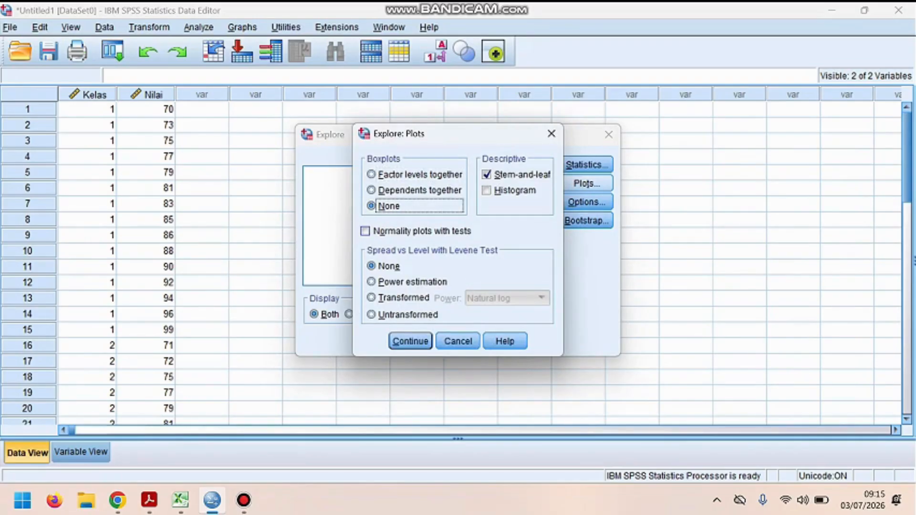
{"action": "left_click", "coordinate": [365, 231]}
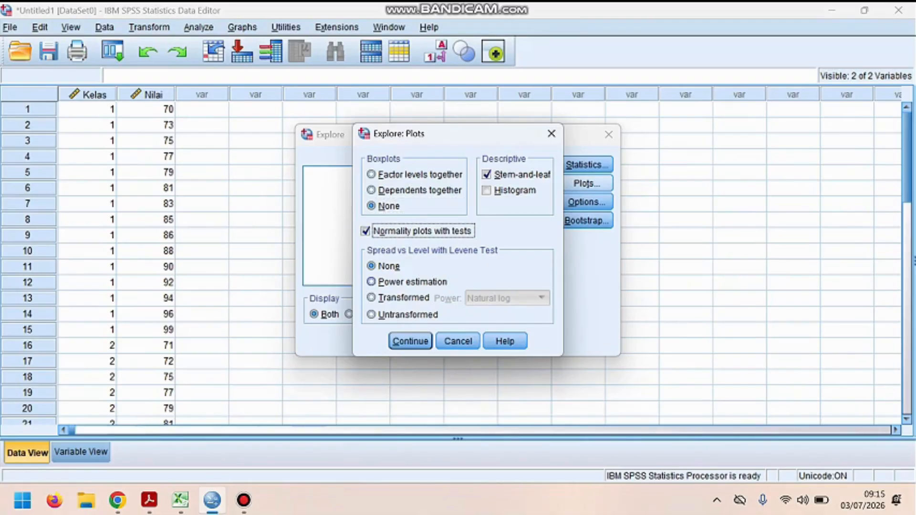
{"action": "left_click", "coordinate": [372, 281]}
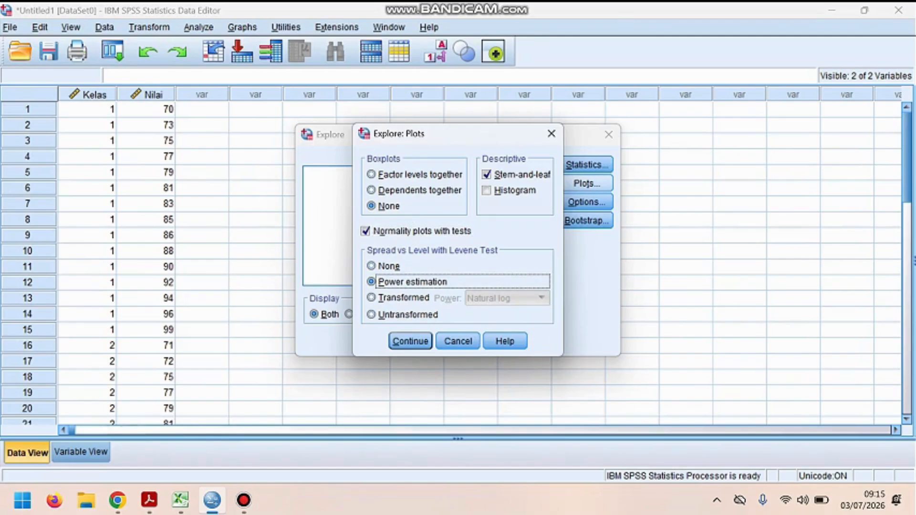
{"action": "left_click", "coordinate": [410, 341]}
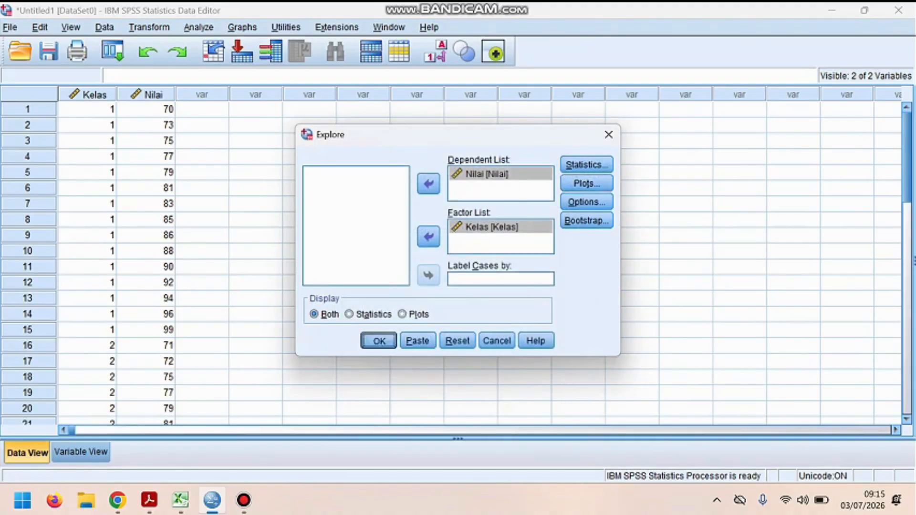
Step: Run the Explore analysis and review its output down to the Tests of Normality and Test of Homogeneity of Variance tables
{"action": "left_click", "coordinate": [379, 341]}
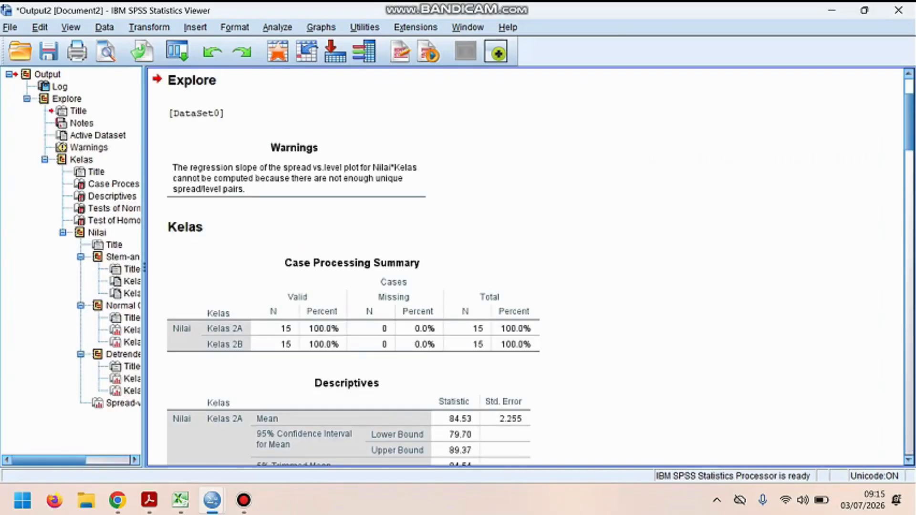
{"action": "left_click", "coordinate": [196, 113]}
{"action": "scroll", "coordinate": [533, 271], "scroll_direction": "down", "scroll_amount": 10}
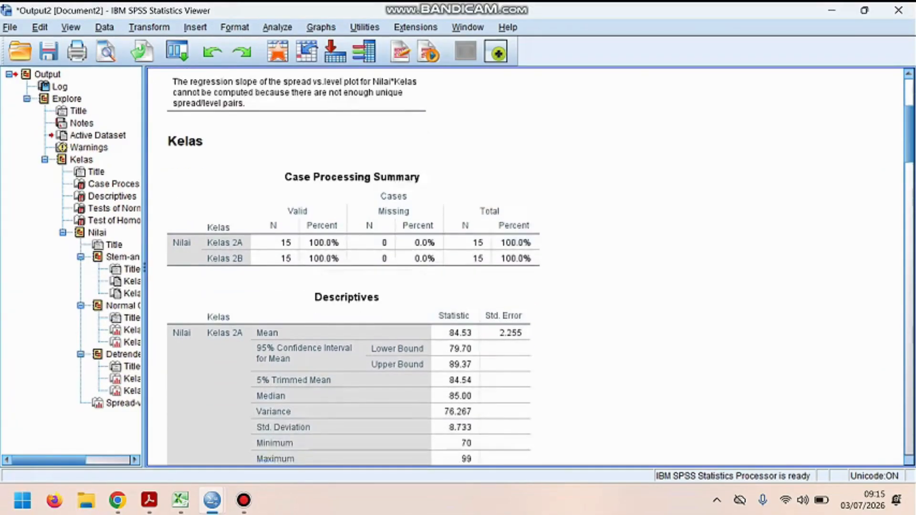
{"action": "scroll", "coordinate": [533, 271], "scroll_direction": "down", "scroll_amount": 5}
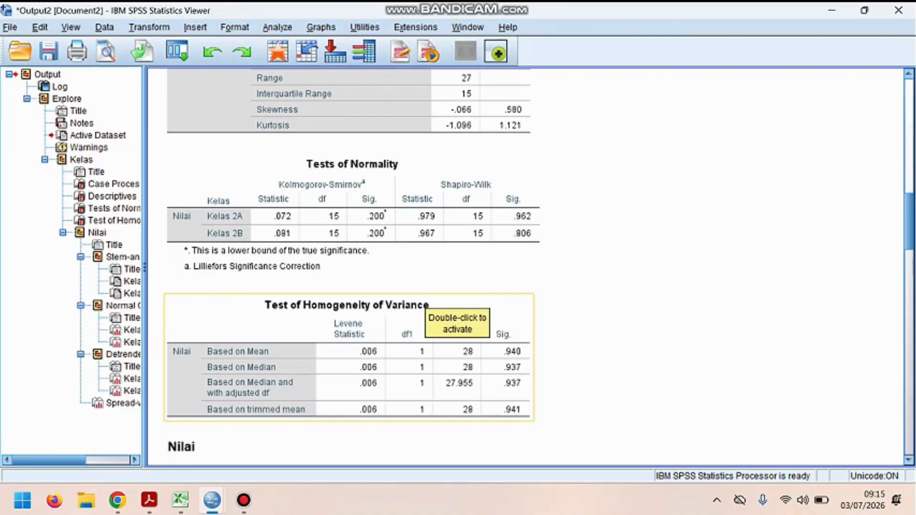
Step: Switch to the PDF slides in Acrobat and advance from the normality interpretation page to the Uji Homogenitas page
{"action": "left_click", "coordinate": [150, 500]}
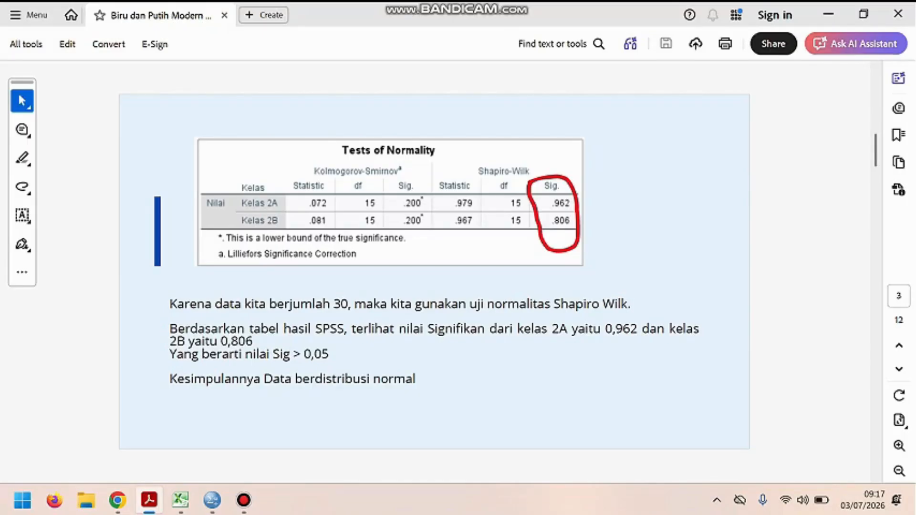
{"action": "left_click", "coordinate": [899, 369]}
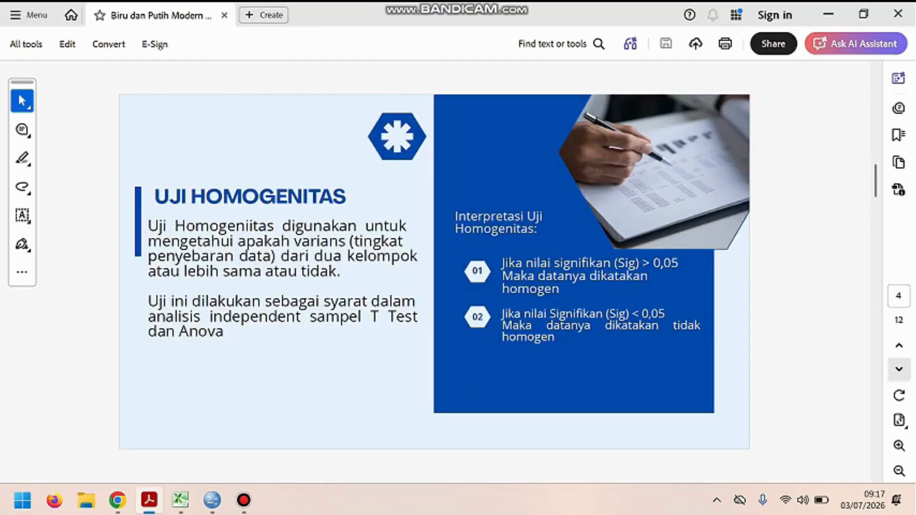
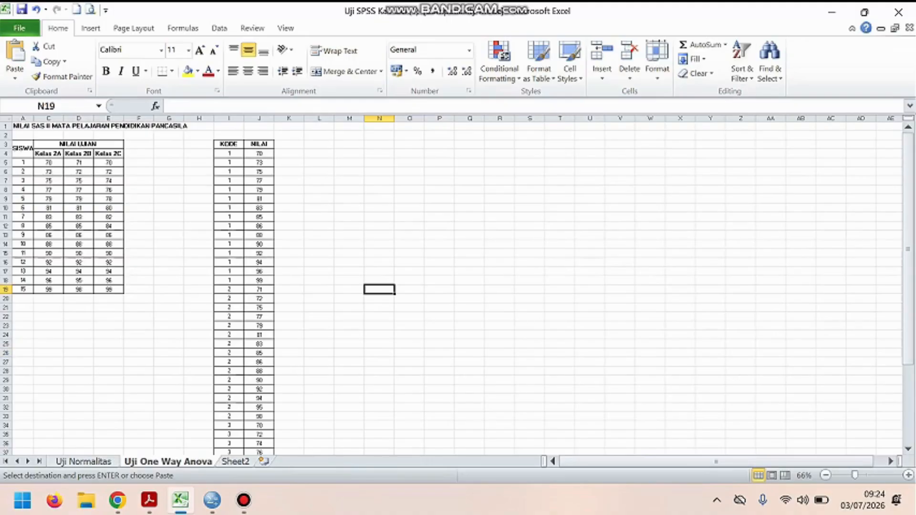
Step: Examine the KODE column on the Uji One Way Anova sheet from I4 down through codes 1, 2 and 3
{"action": "left_click", "coordinate": [229, 153]}
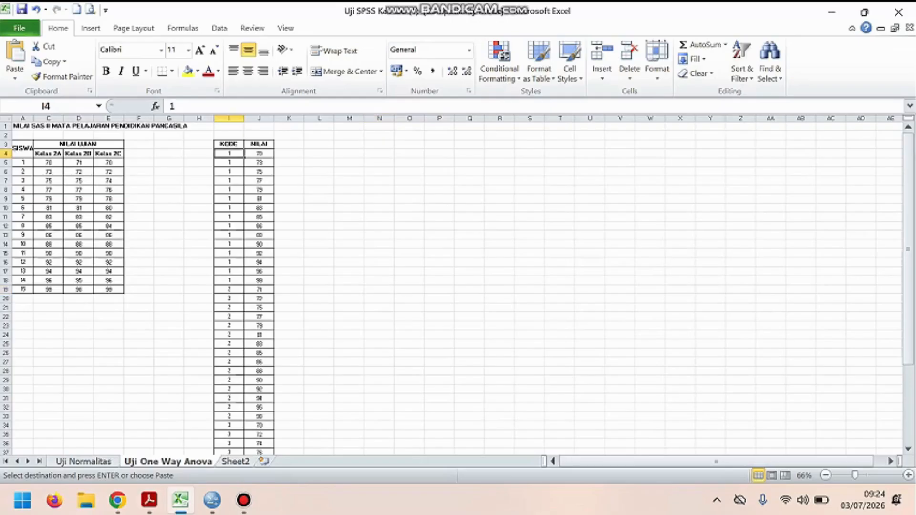
{"action": "key", "text": "Down"}
{"action": "key", "text": "Down"}
{"action": "key", "text": "Down"}
{"action": "key", "text": "Down"}
{"action": "key", "text": "Down"}
{"action": "key", "text": "Down"}
{"action": "key", "text": "Down"}
{"action": "key", "text": "Down"}
{"action": "key", "text": "Down"}
{"action": "key", "text": "Down"}
{"action": "key", "text": "Down"}
{"action": "key", "text": "Down"}
{"action": "key", "text": "Down"}
{"action": "key", "text": "Down"}
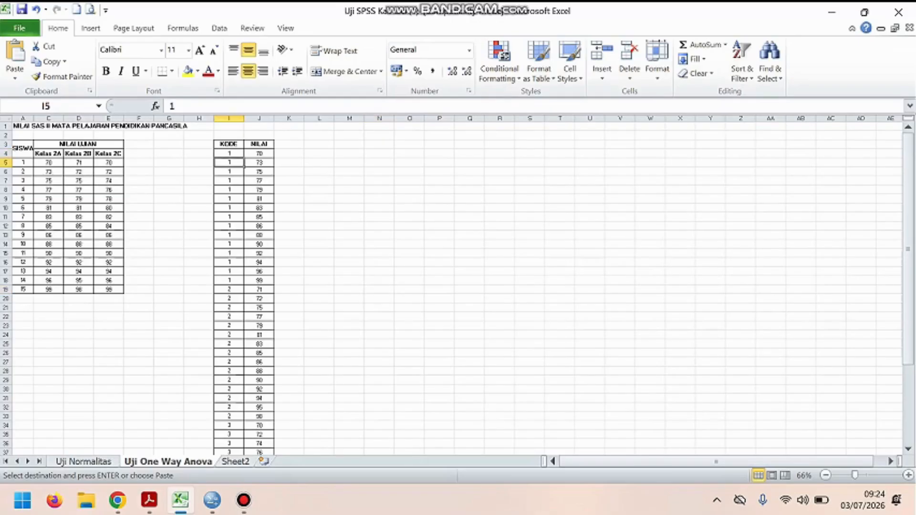
{"action": "key", "text": "Down"}
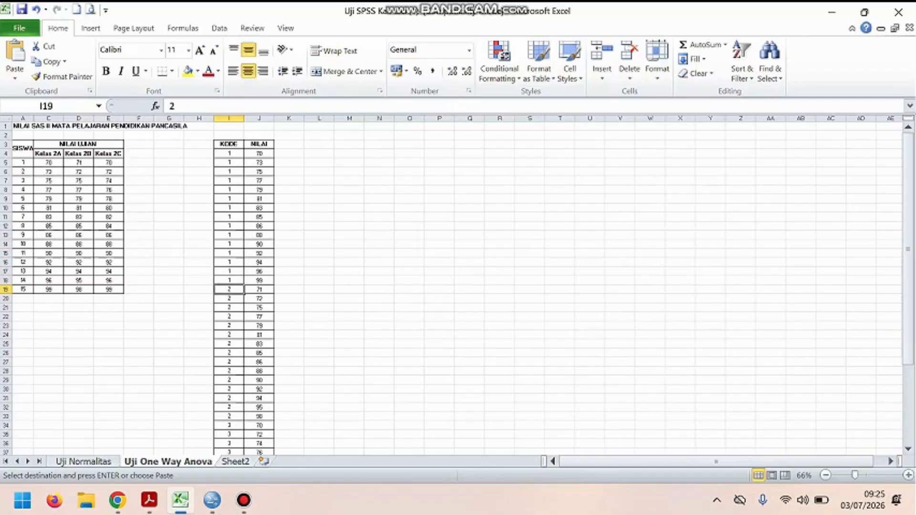
{"action": "key", "text": "Down"}
{"action": "key", "text": "Down"}
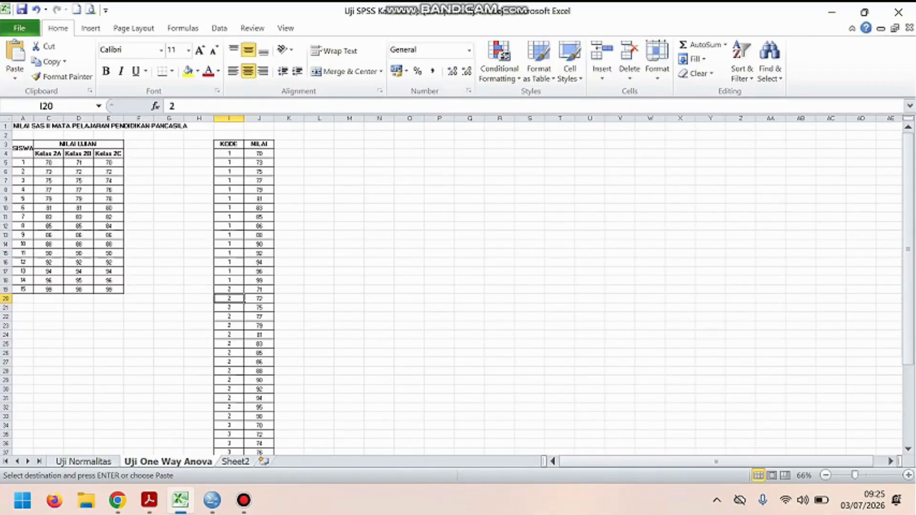
{"action": "key", "text": "Down"}
{"action": "key", "text": "Down"}
{"action": "key", "text": "Down"}
{"action": "key", "text": "Down"}
{"action": "key", "text": "Down"}
{"action": "key", "text": "Down"}
{"action": "key", "text": "Down"}
{"action": "key", "text": "Down"}
{"action": "key", "text": "Down"}
{"action": "key", "text": "Down"}
{"action": "key", "text": "Down"}
{"action": "key", "text": "Down"}
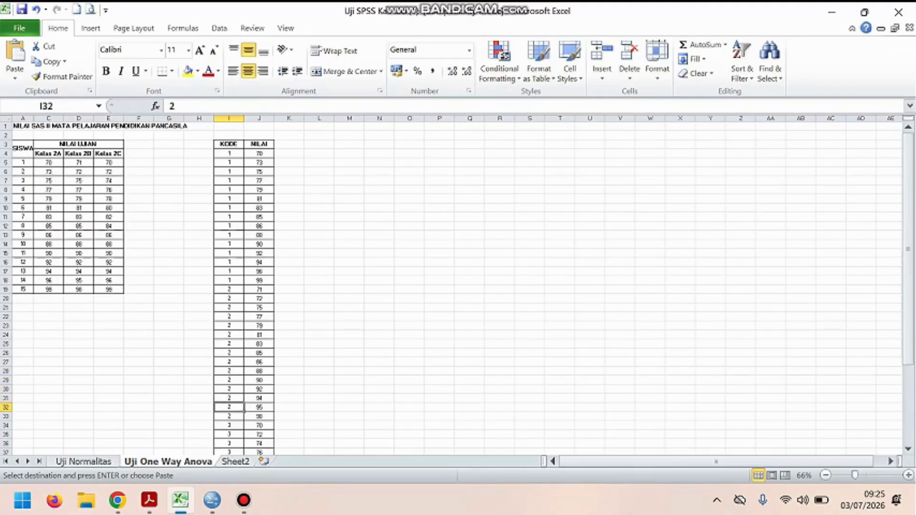
{"action": "key", "text": "Down"}
{"action": "key", "text": "Down"}
{"action": "key", "text": "Down"}
{"action": "key", "text": "Down"}
{"action": "key", "text": "Down"}
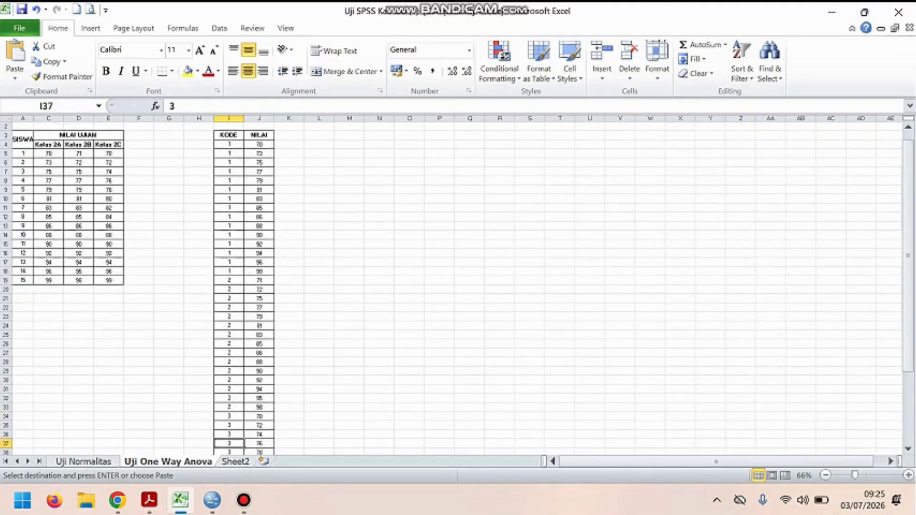
{"action": "key", "text": "Down"}
{"action": "key", "text": "Down"}
{"action": "key", "text": "Down"}
{"action": "key", "text": "Down"}
{"action": "key", "text": "Down"}
{"action": "key", "text": "Down"}
{"action": "key", "text": "Down"}
{"action": "key", "text": "Down"}
{"action": "key", "text": "Down"}
{"action": "key", "text": "Down"}
{"action": "key", "text": "Down"}
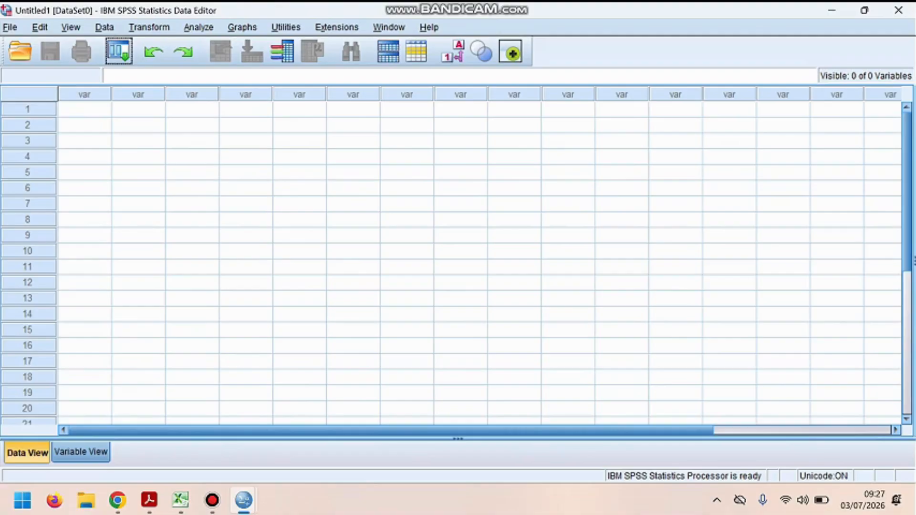
Step: Define two variables named Kelas and Nilai in the variable definitions of the empty dataset
{"action": "left_click", "coordinate": [81, 452]}
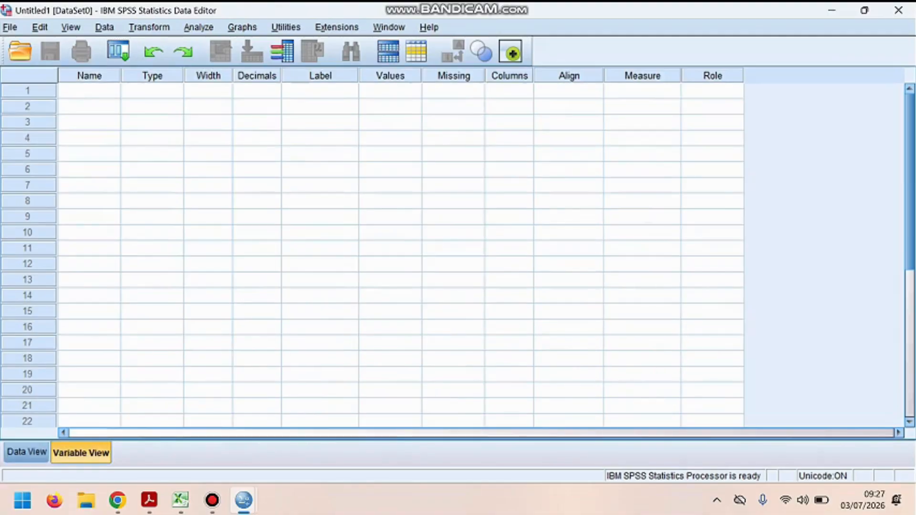
{"action": "left_click", "coordinate": [88, 90]}
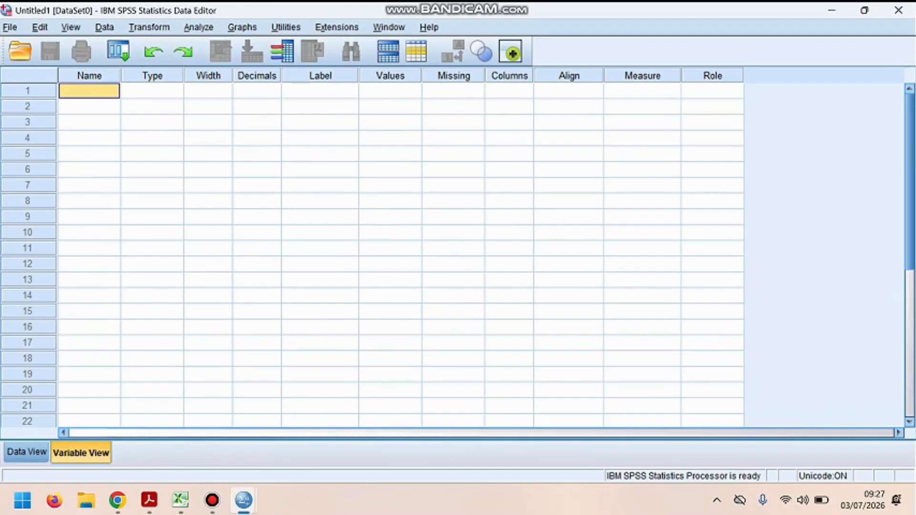
{"action": "type", "text": "Kelas"}
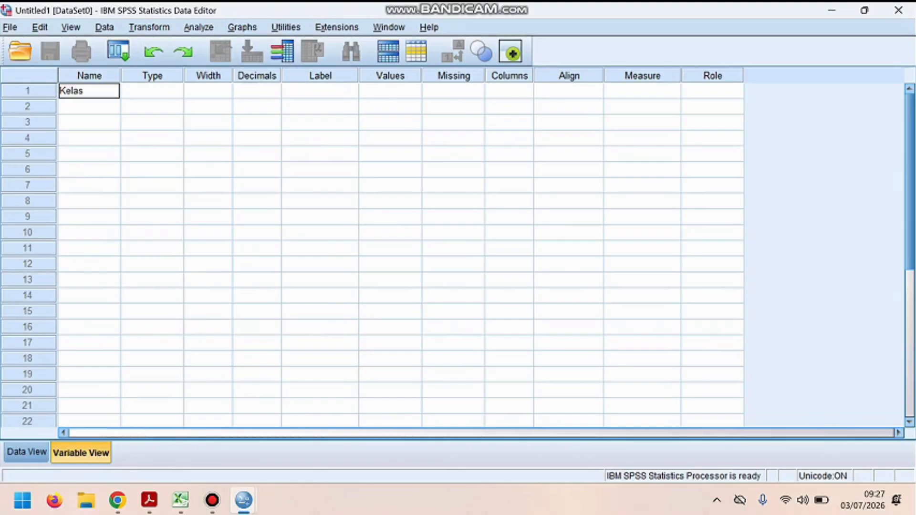
{"action": "key", "text": "Return"}
{"action": "type", "text": "Nilai"}
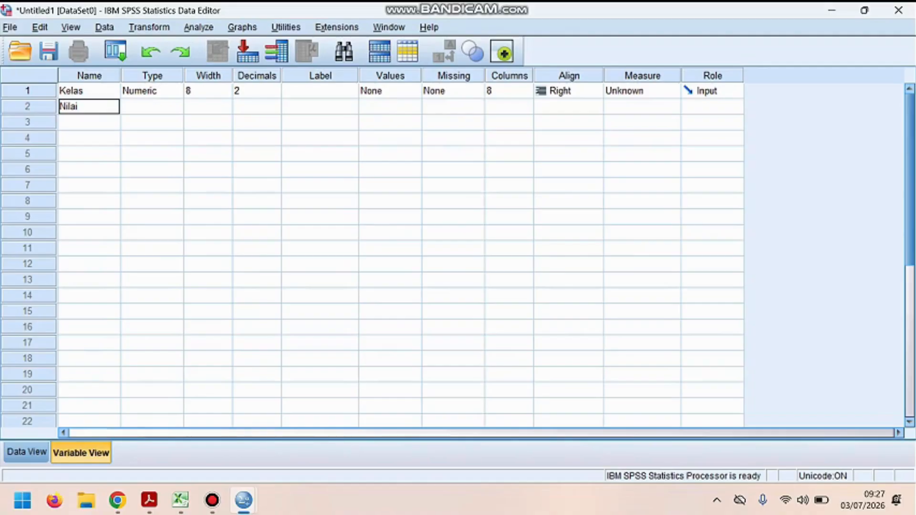
Step: Set the decimals of both Kelas and Nilai to 0
{"action": "left_click", "coordinate": [252, 91]}
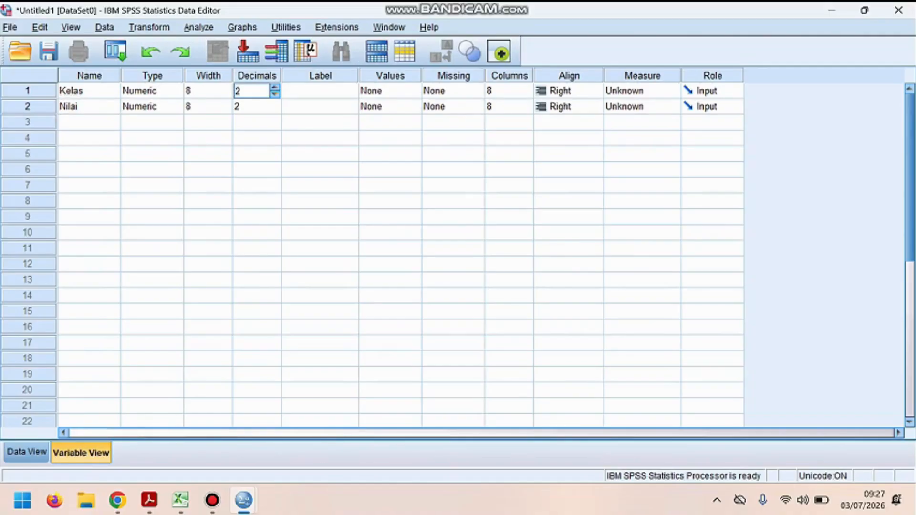
{"action": "left_click", "coordinate": [275, 94]}
{"action": "left_click", "coordinate": [274, 94]}
{"action": "left_click", "coordinate": [252, 106]}
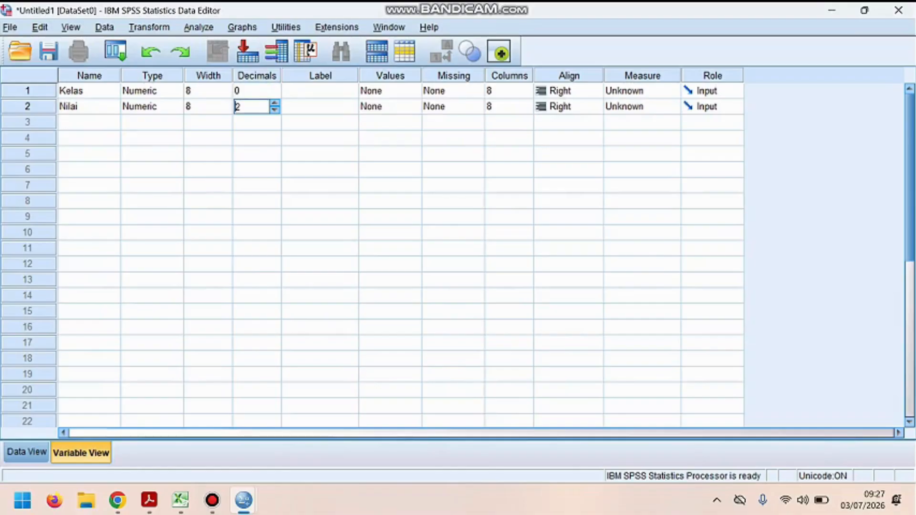
{"action": "left_click", "coordinate": [274, 109]}
{"action": "left_click", "coordinate": [274, 109]}
Step: Label the two variables Kelas and Nilai, matching their names
{"action": "left_click", "coordinate": [320, 91]}
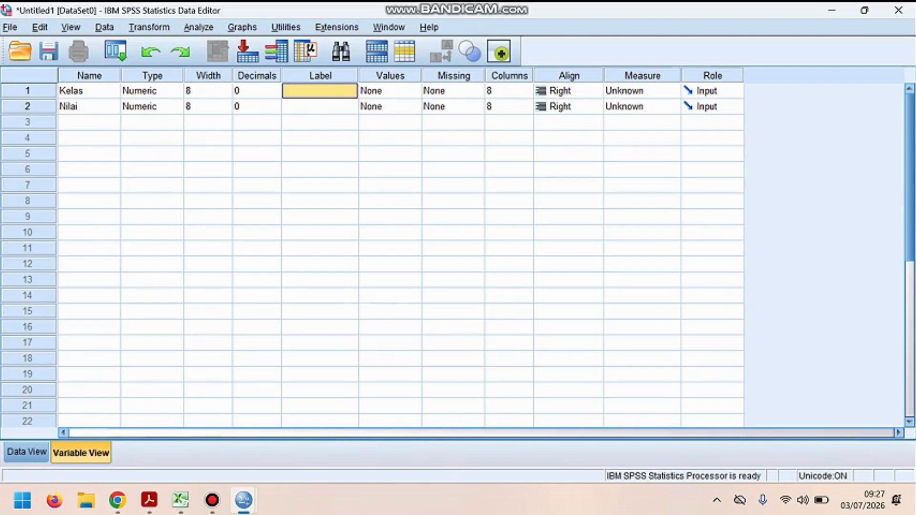
{"action": "type", "text": "Kelas"}
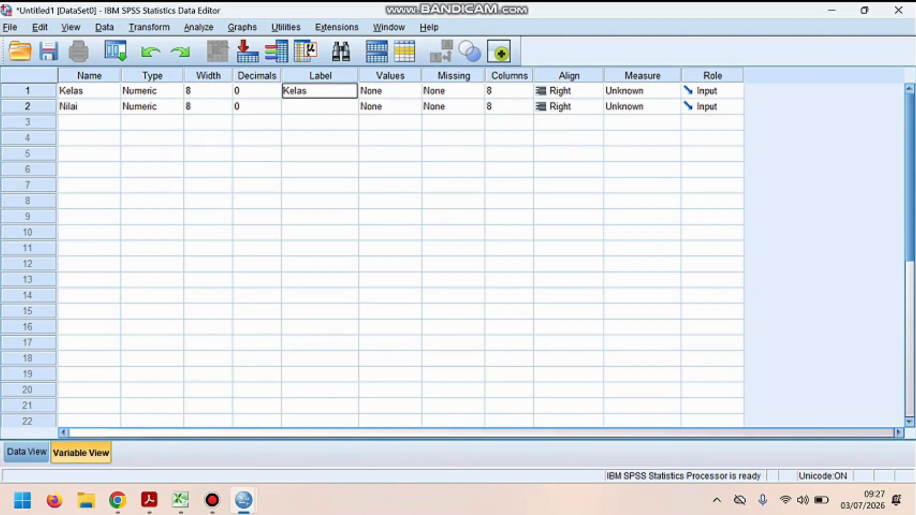
{"action": "key", "text": "Return"}
{"action": "type", "text": "N"}
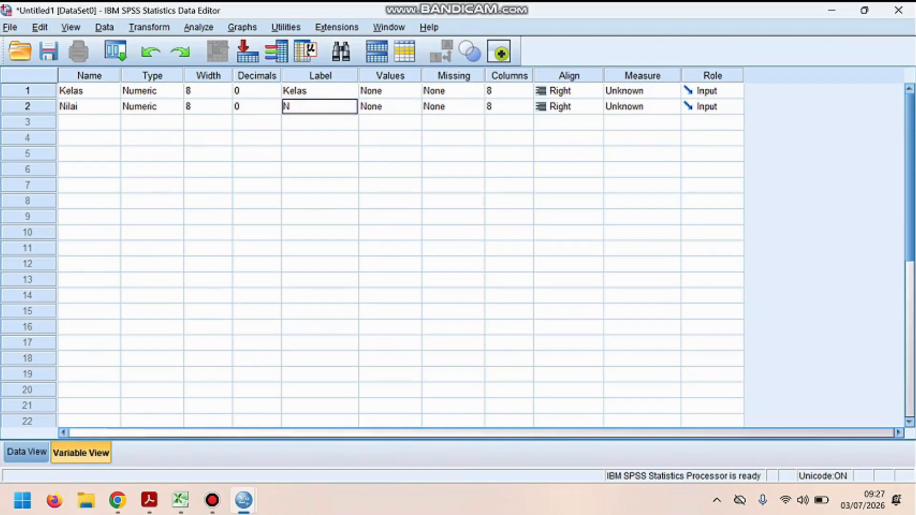
{"action": "type", "text": "ilai"}
Step: Add a value label to the Kelas variable assigning 1 to "Kelas 2A"
{"action": "left_click", "coordinate": [390, 90]}
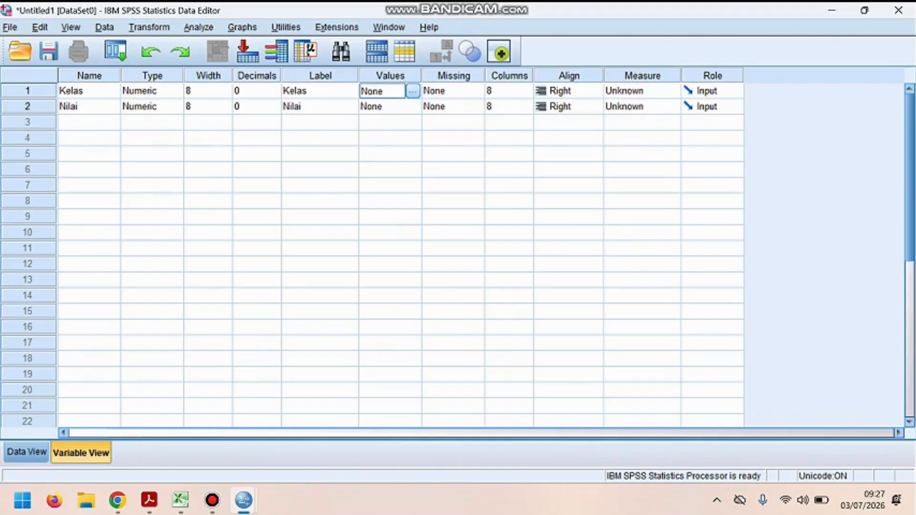
{"action": "left_click", "coordinate": [413, 90]}
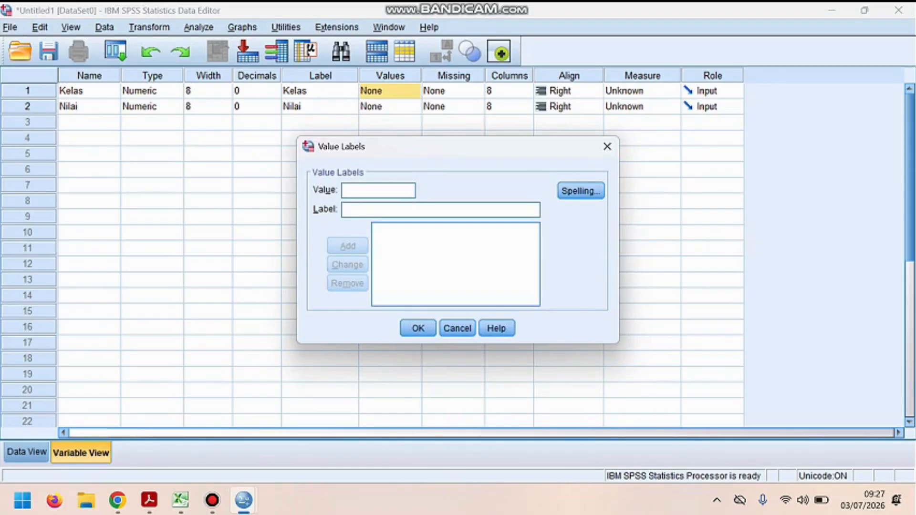
{"action": "type", "text": "1"}
{"action": "left_click", "coordinate": [344, 210]}
{"action": "type", "text": "Kelas "}
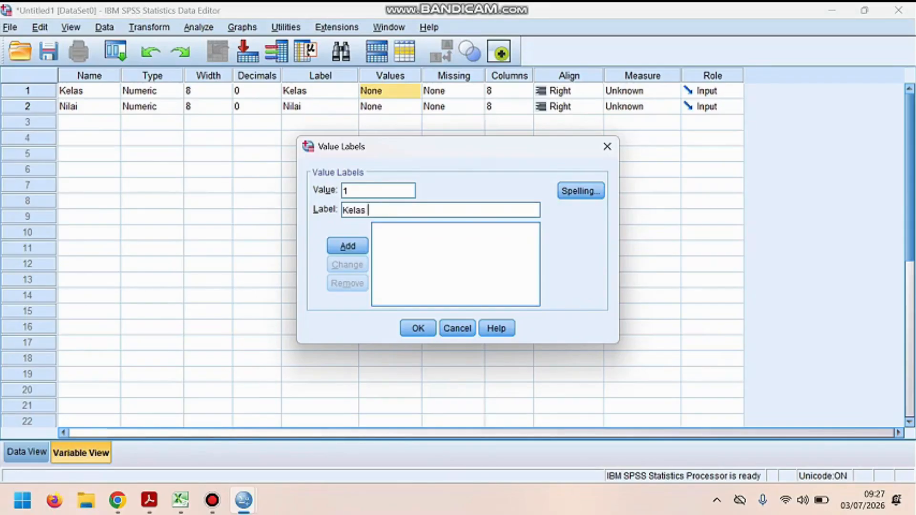
{"action": "type", "text": "2A"}
{"action": "left_click", "coordinate": [347, 245]}
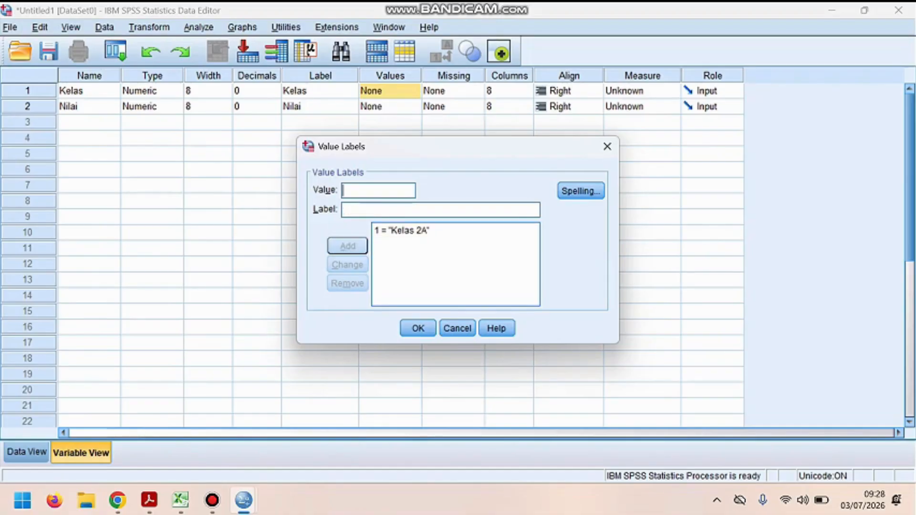
{"action": "key", "text": "Return"}
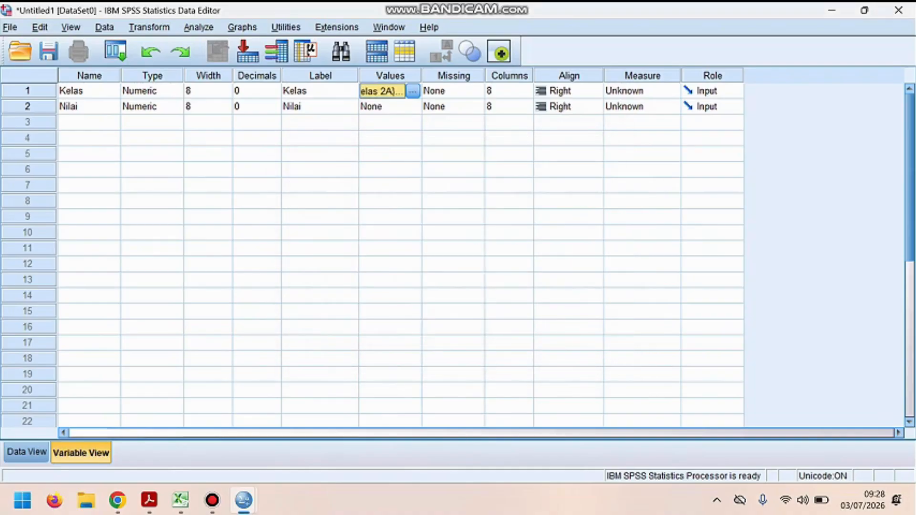
Step: Add a second value label to Kelas assigning 2 to "Kelas 2B"
{"action": "left_click", "coordinate": [413, 90]}
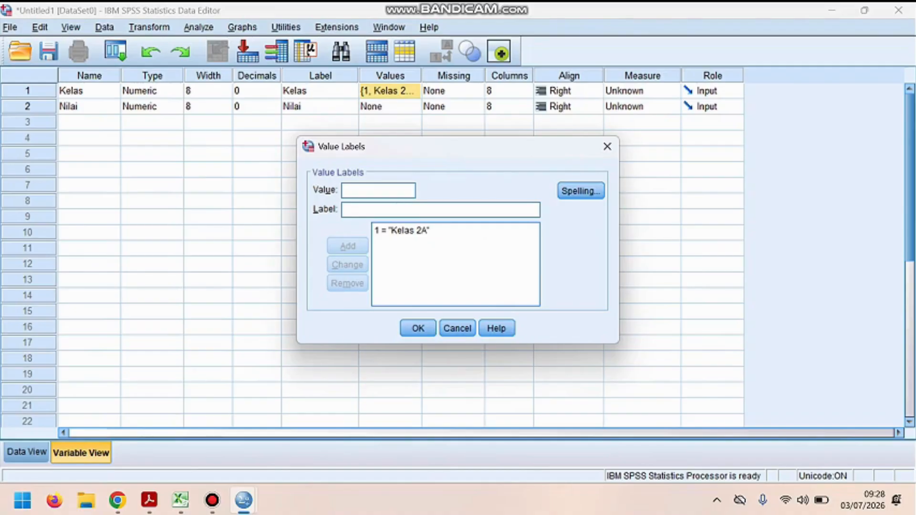
{"action": "type", "text": "2"}
{"action": "left_click", "coordinate": [345, 210]}
{"action": "type", "text": "Kelas "}
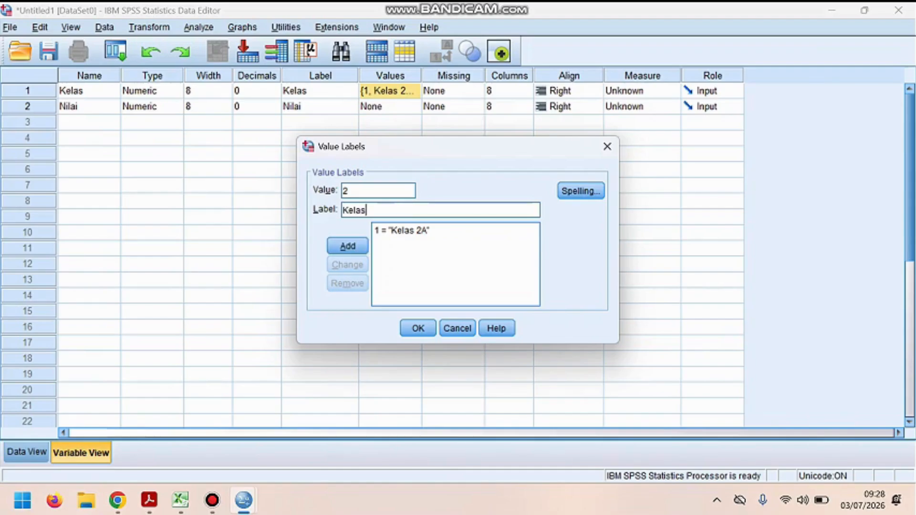
{"action": "type", "text": "2B"}
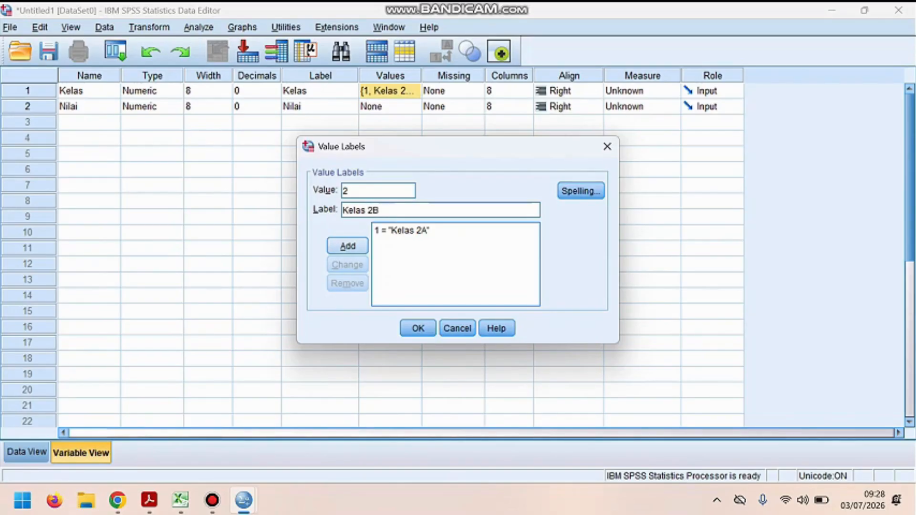
{"action": "left_click", "coordinate": [347, 246]}
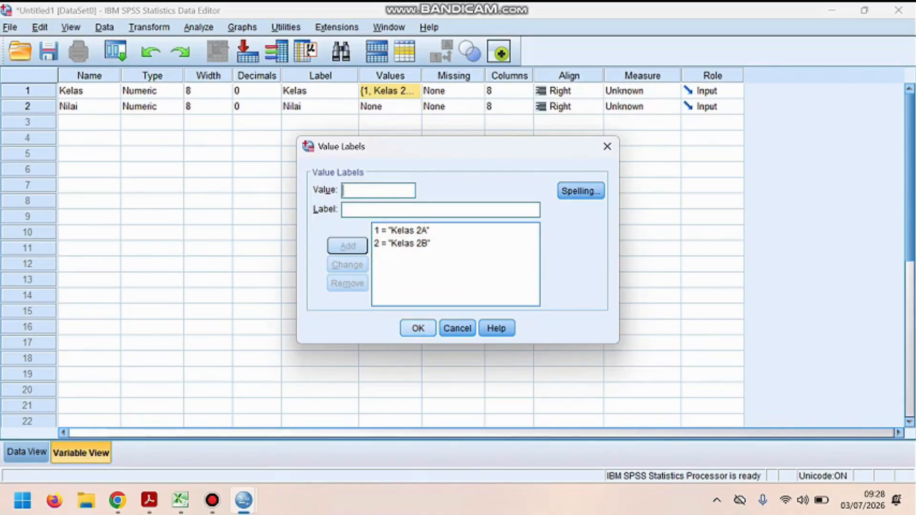
{"action": "left_click", "coordinate": [418, 329]}
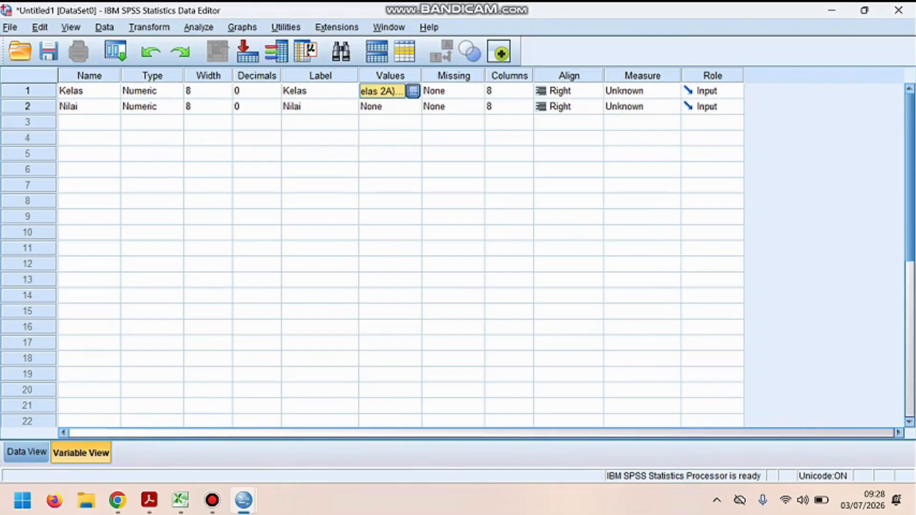
Step: Add a third value label to Kelas assigning 3 to "Kelas 2C" and apply the value labels
{"action": "left_click", "coordinate": [413, 91]}
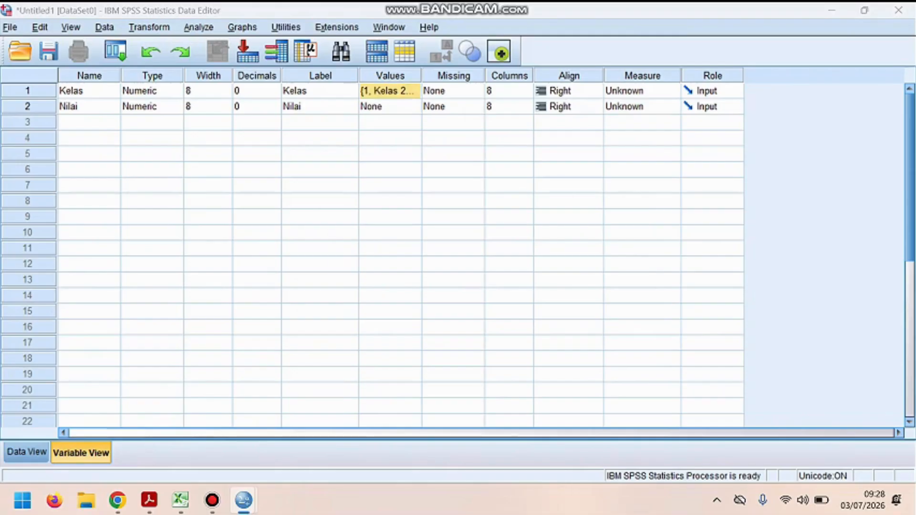
{"action": "type", "text": "3"}
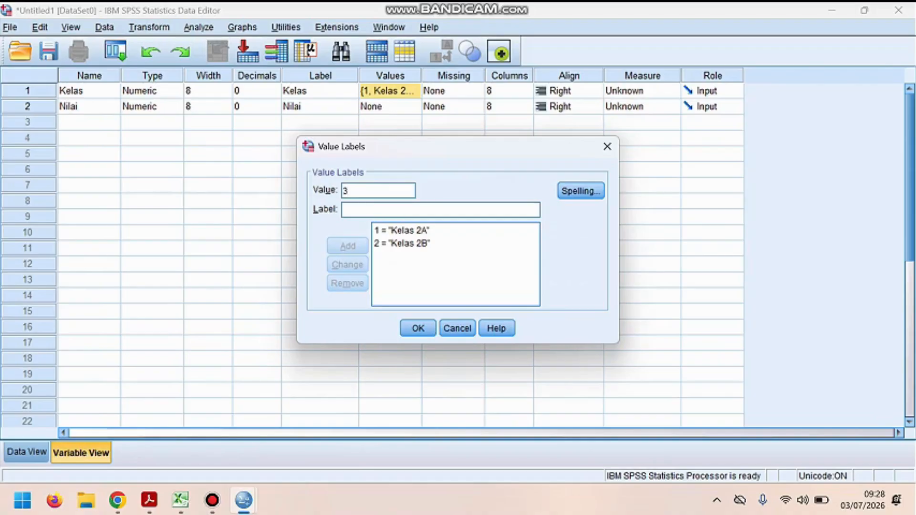
{"action": "left_click", "coordinate": [345, 210]}
{"action": "type", "text": "Kel"}
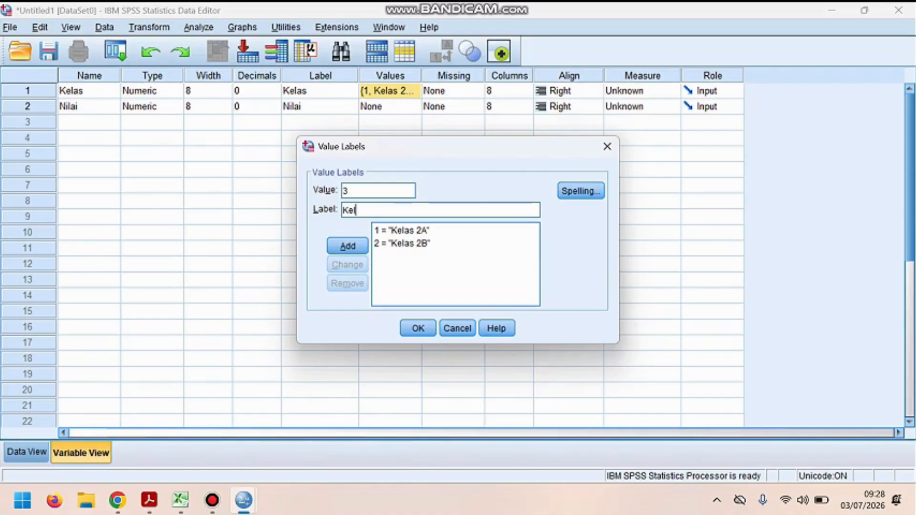
{"action": "type", "text": "as 2C"}
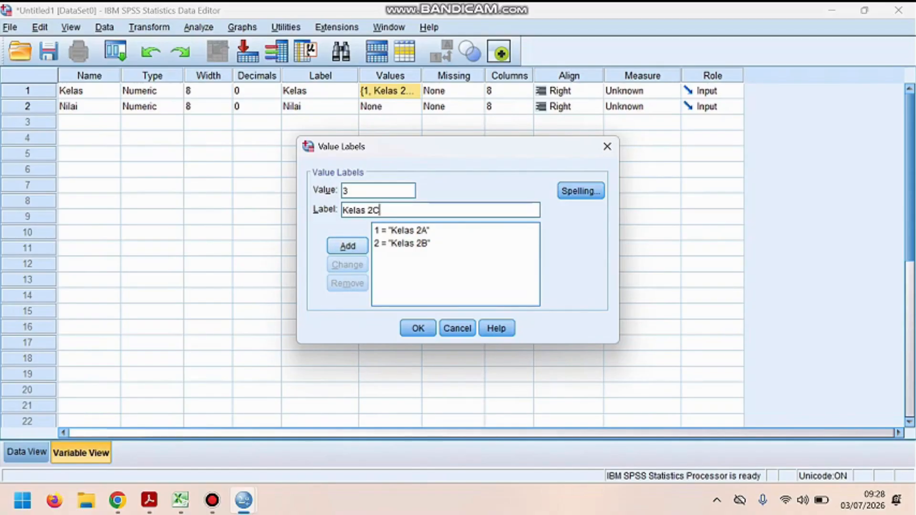
{"action": "key", "text": "Return"}
{"action": "key", "text": "Return"}
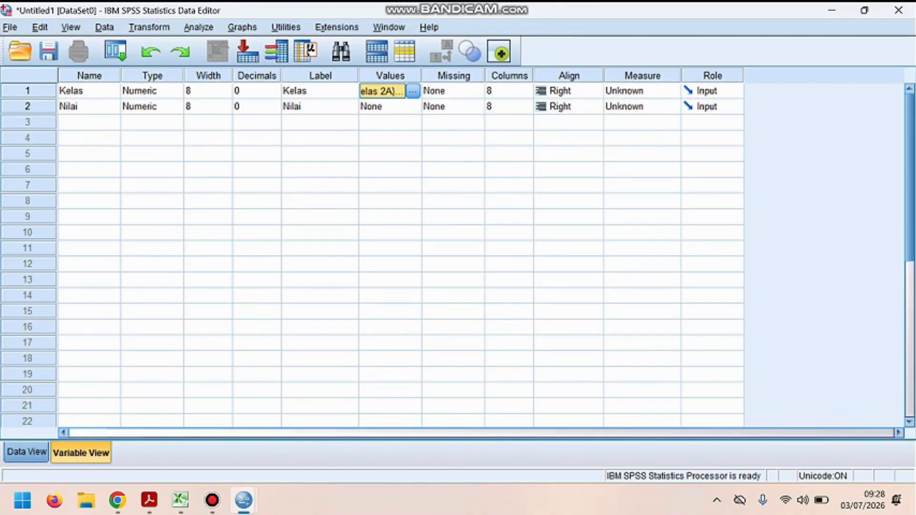
Step: Fill the Kelas and Nilai data columns with the KODE and NILAI values from Excel's Uji One Way Anova sheet
{"action": "left_click", "coordinate": [26, 452]}
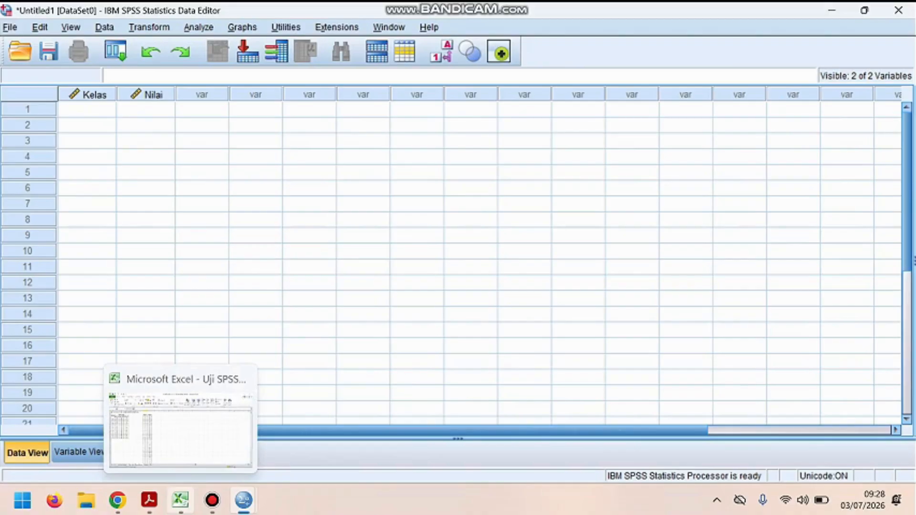
{"action": "left_click", "coordinate": [180, 500]}
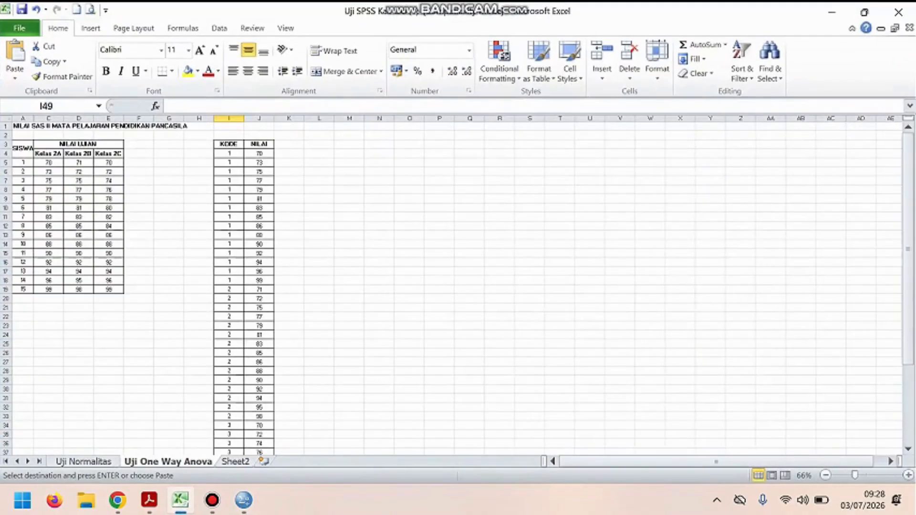
{"action": "left_click_drag", "start_coordinate": [229, 153], "coordinate": [260, 452]}
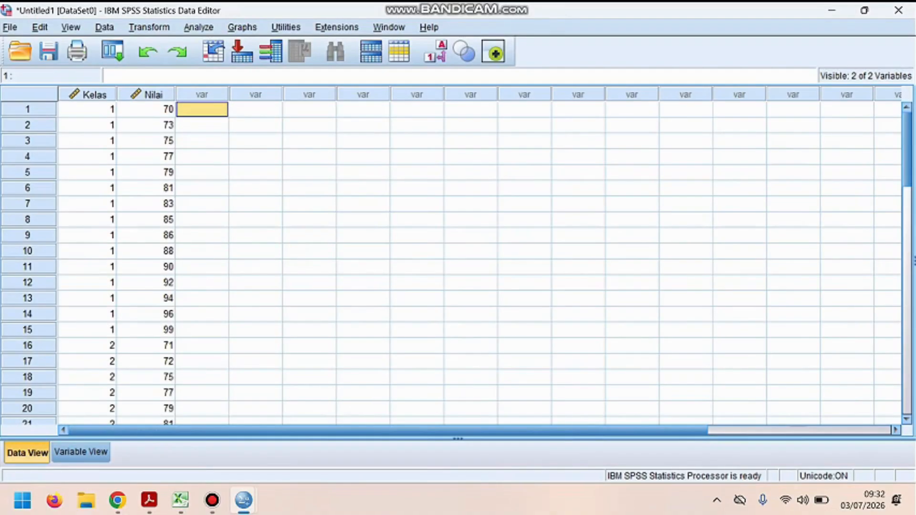
Step: Set up a One-Way ANOVA with Nilai as the dependent variable and Kelas as the factor
{"action": "left_click", "coordinate": [199, 28]}
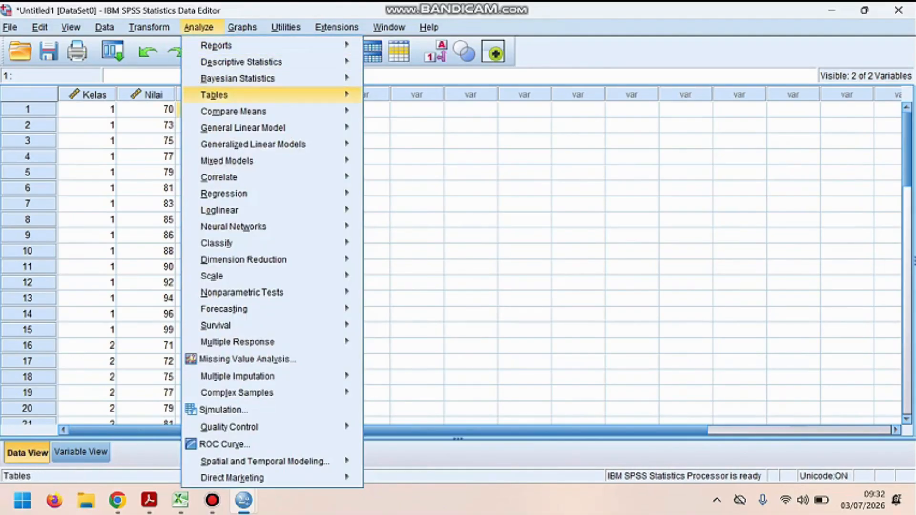
{"action": "mouse_move", "coordinate": [234, 112]}
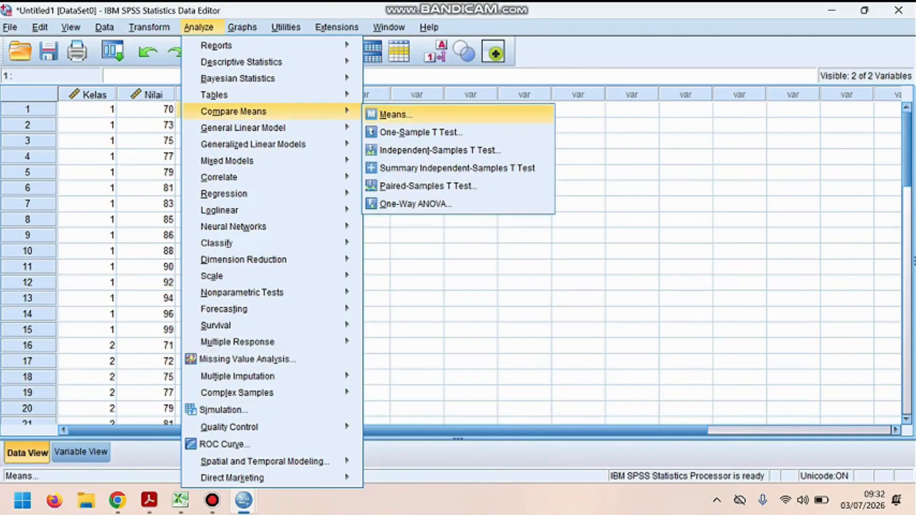
{"action": "left_click", "coordinate": [415, 204]}
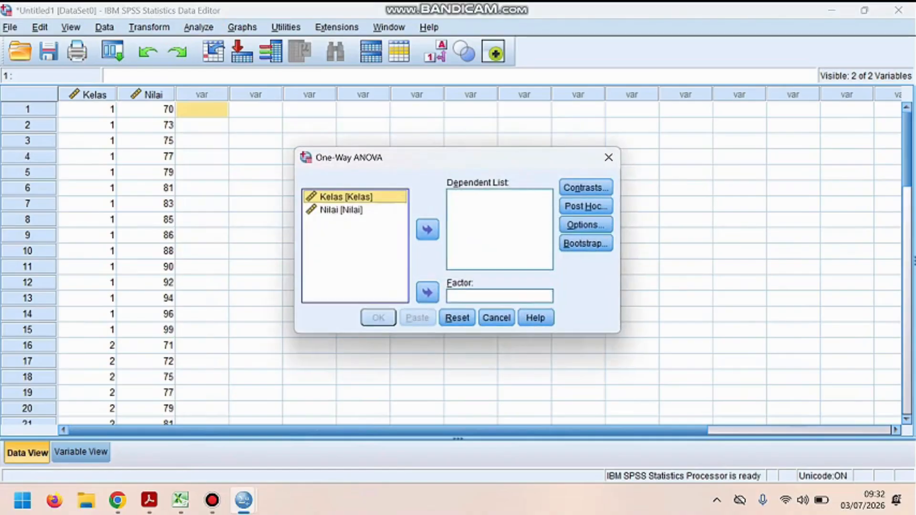
{"action": "left_click", "coordinate": [341, 209]}
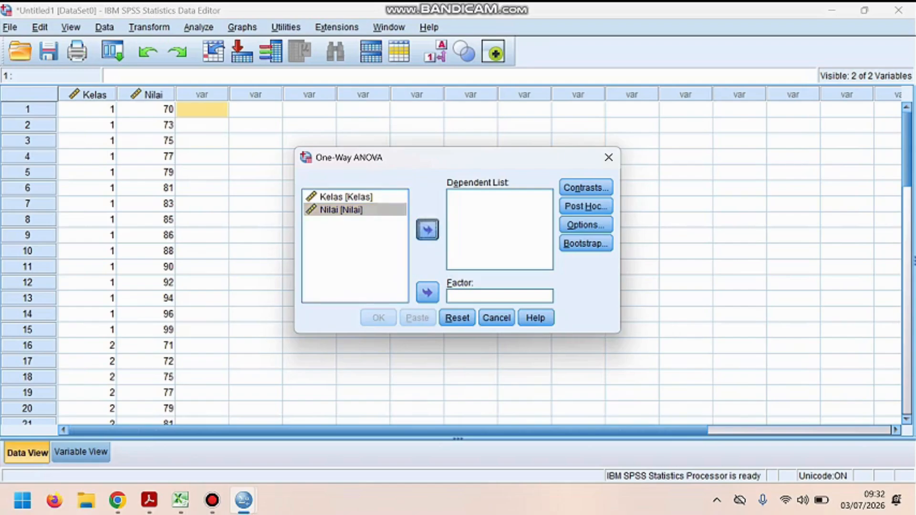
{"action": "left_click", "coordinate": [428, 229]}
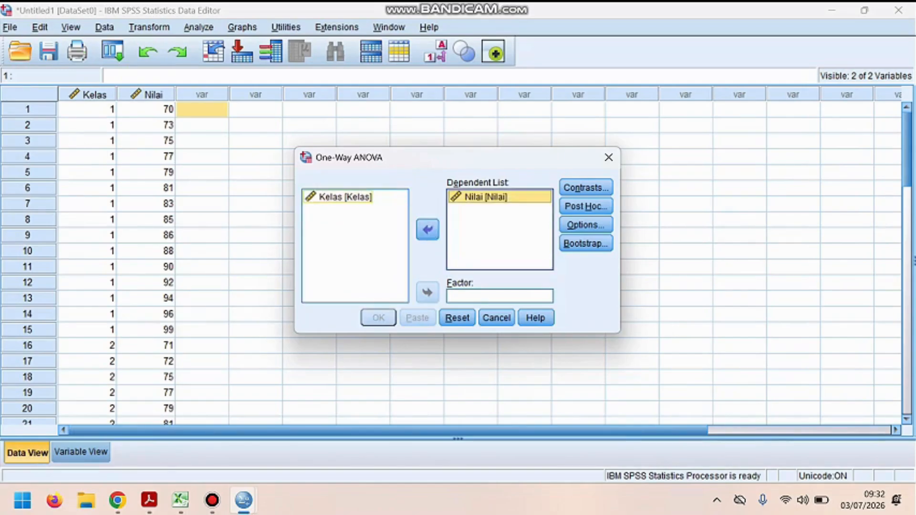
{"action": "left_click", "coordinate": [346, 196]}
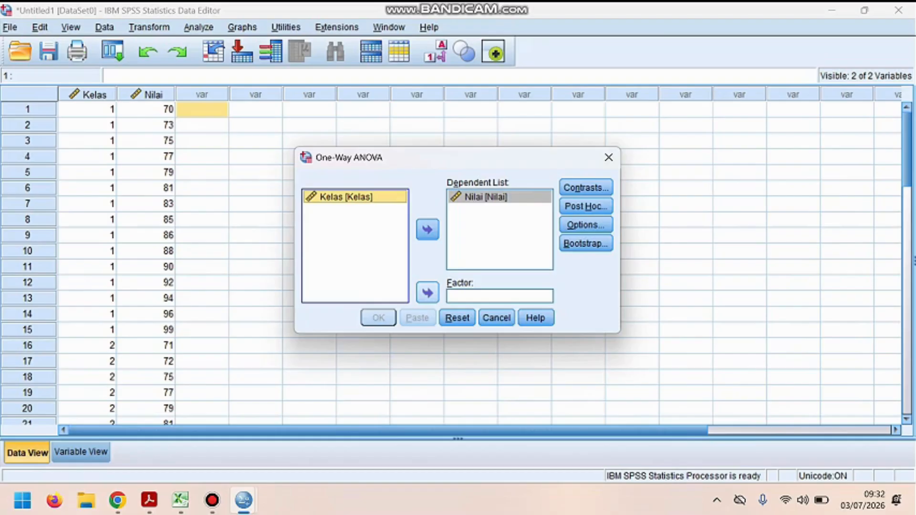
{"action": "left_click", "coordinate": [427, 293]}
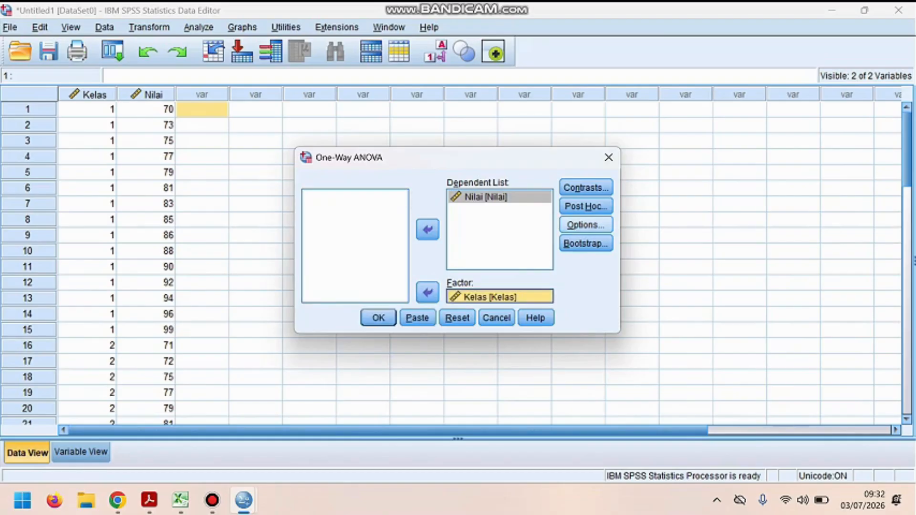
Step: Include Descriptive statistics and the Homogeneity of variance test in the One-Way ANOVA, and run the analysis
{"action": "left_click", "coordinate": [586, 225]}
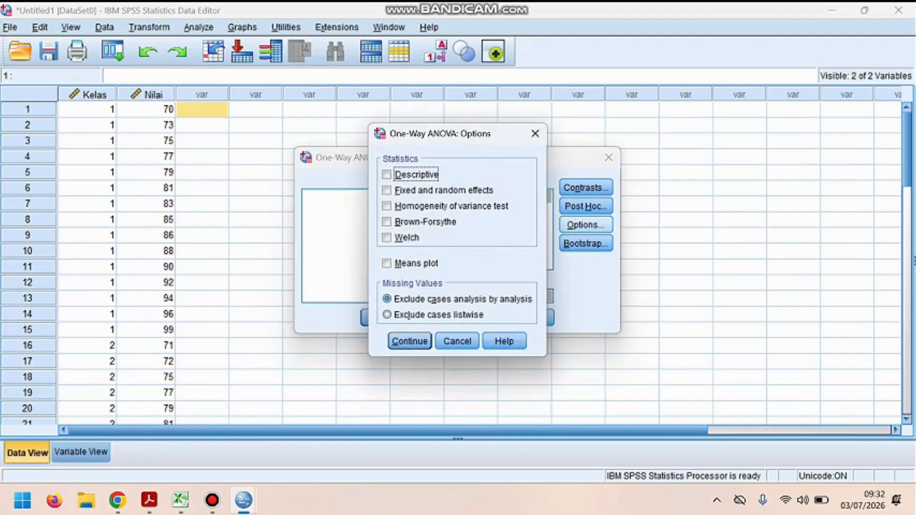
{"action": "left_click", "coordinate": [386, 174]}
{"action": "left_click", "coordinate": [386, 206]}
{"action": "left_click", "coordinate": [409, 341]}
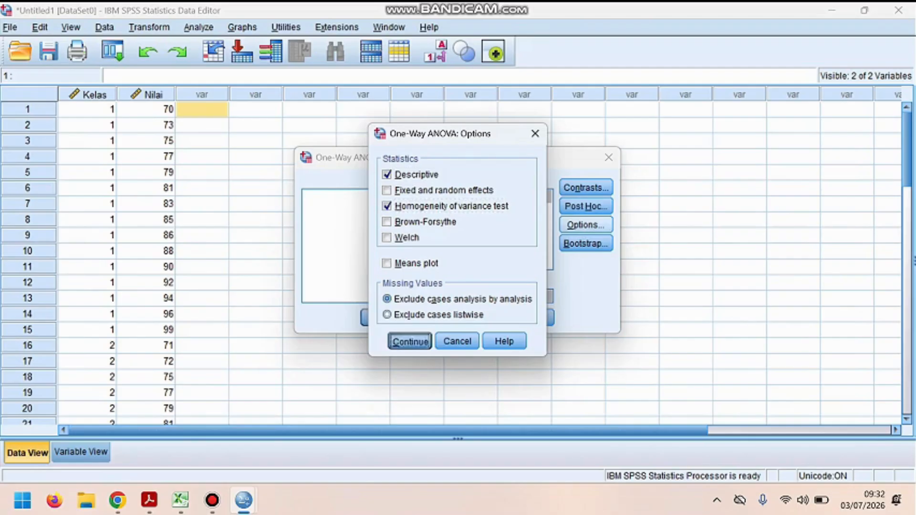
{"action": "left_click", "coordinate": [379, 318]}
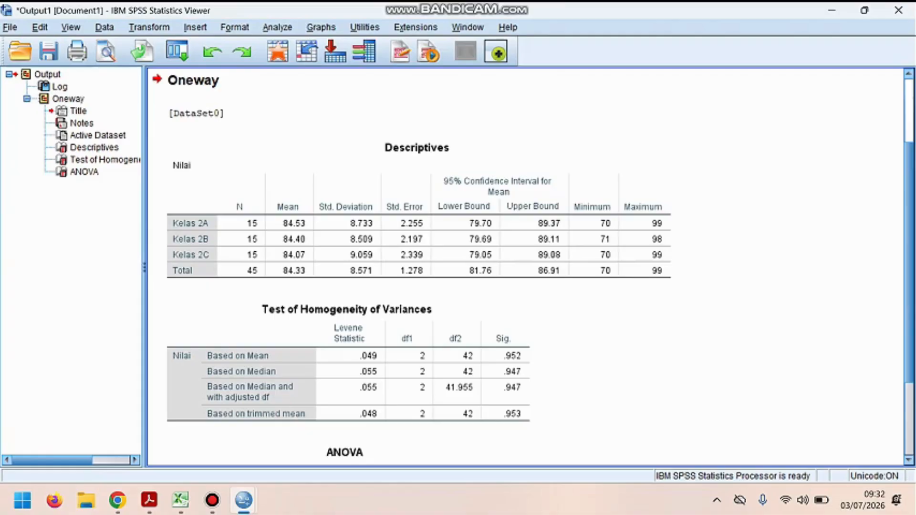
Step: Examine the ANOVA output table, and switch to Acrobat to read the One Way Anova interpretation and result slides
{"action": "scroll", "coordinate": [525, 267], "scroll_direction": "down", "scroll_amount": 6}
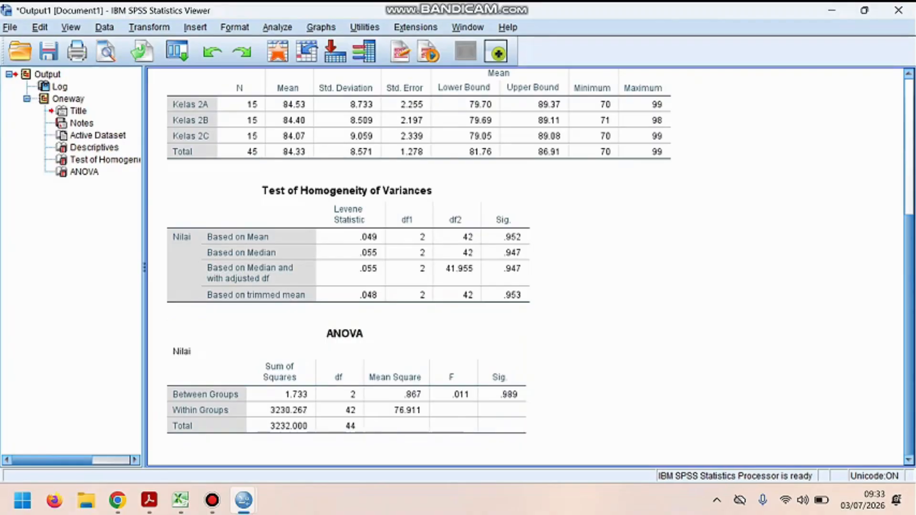
{"action": "left_click", "coordinate": [149, 500]}
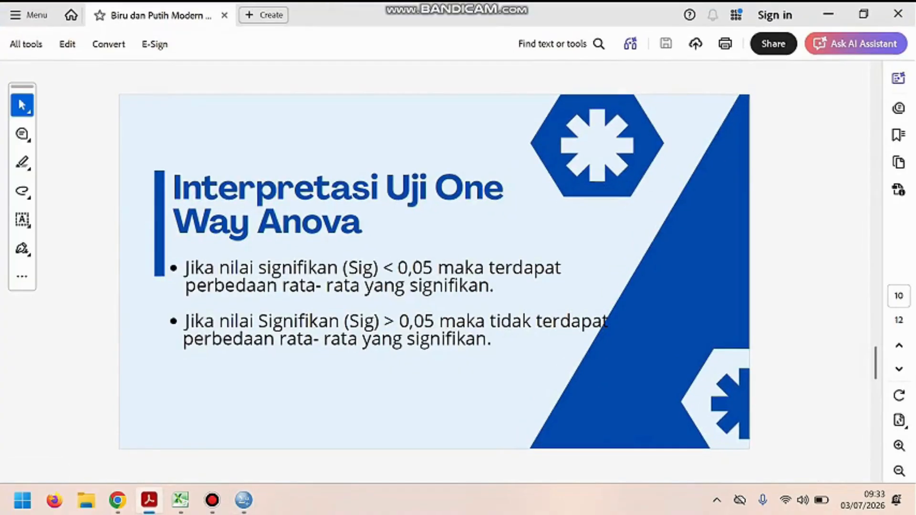
{"action": "key", "text": "Page_Down"}
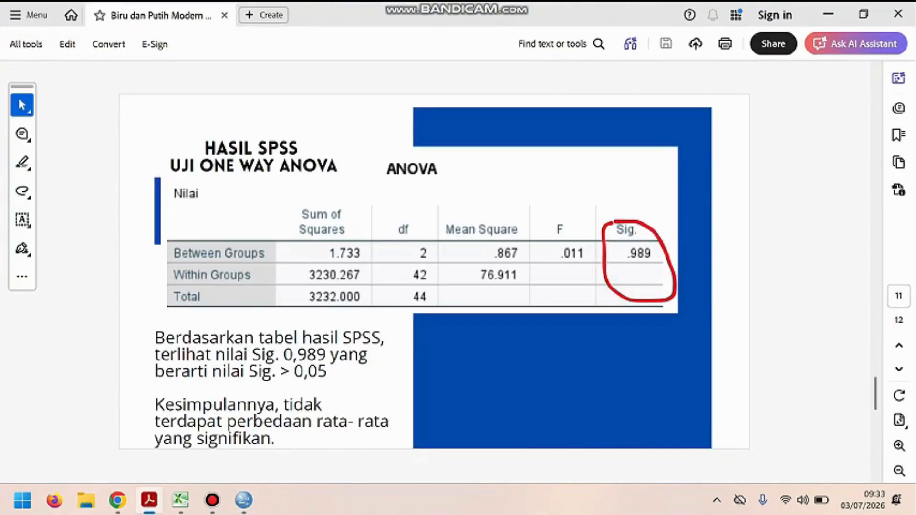